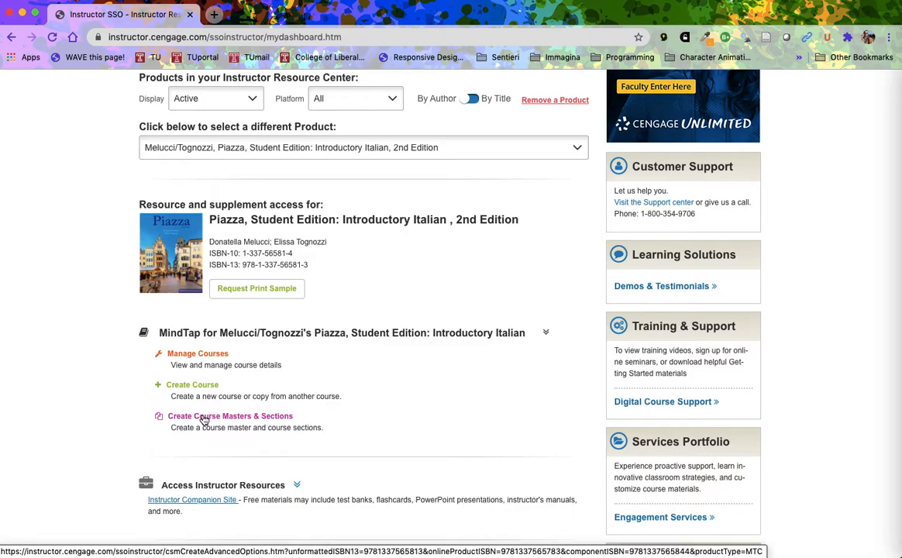
Step: Start creating a new course master for Piazza, Student Edition: Introductory Italian, 2nd Edition, without copying an existing course
left_click(207, 419)
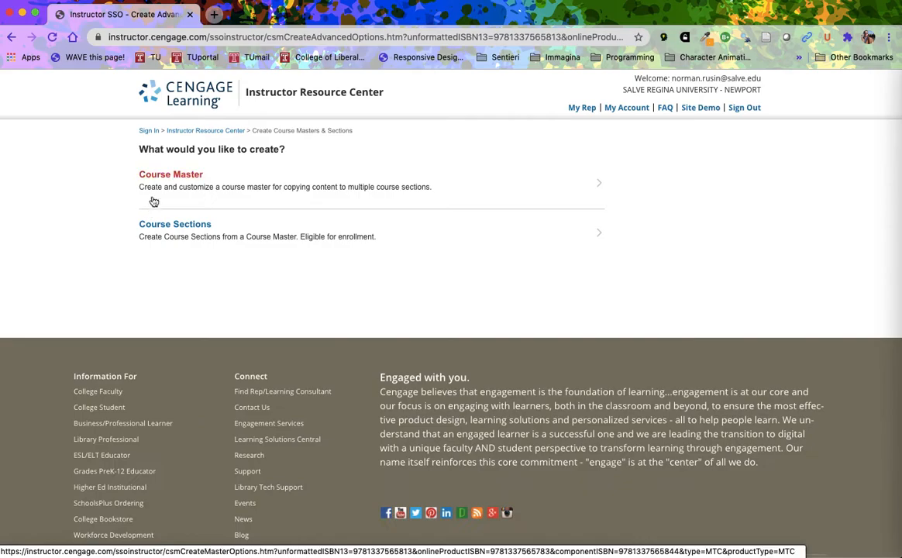
left_click(174, 177)
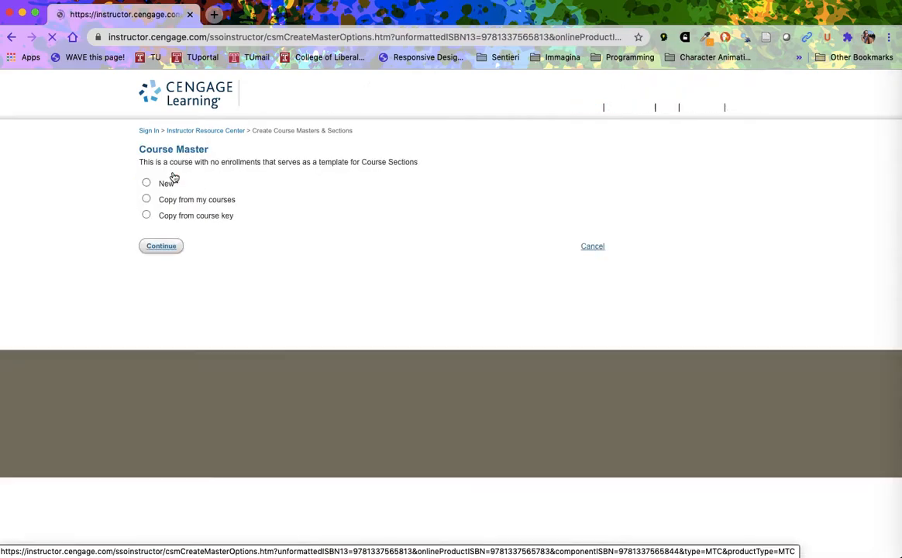
left_click(147, 183)
left_click(158, 246)
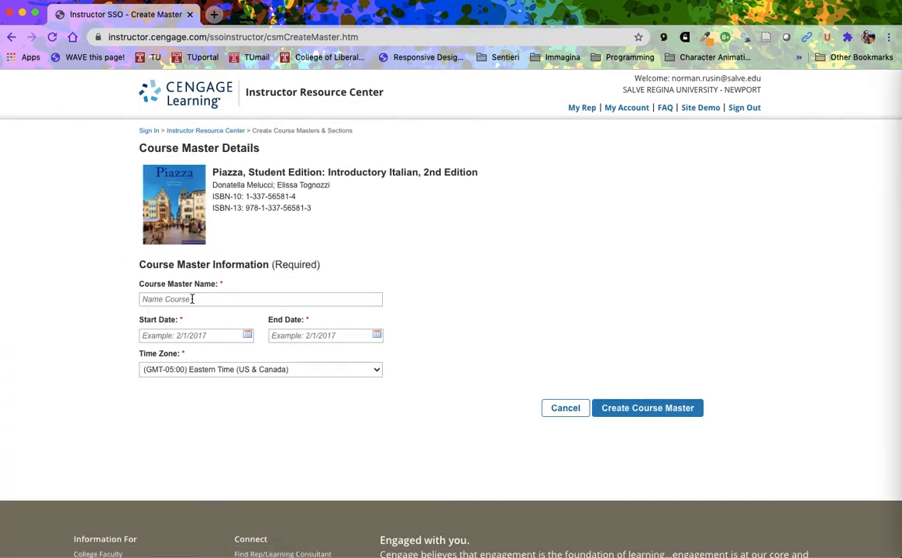
Step: Name the course master "Italiano Elementare Autunno 2020"
left_click(172, 299)
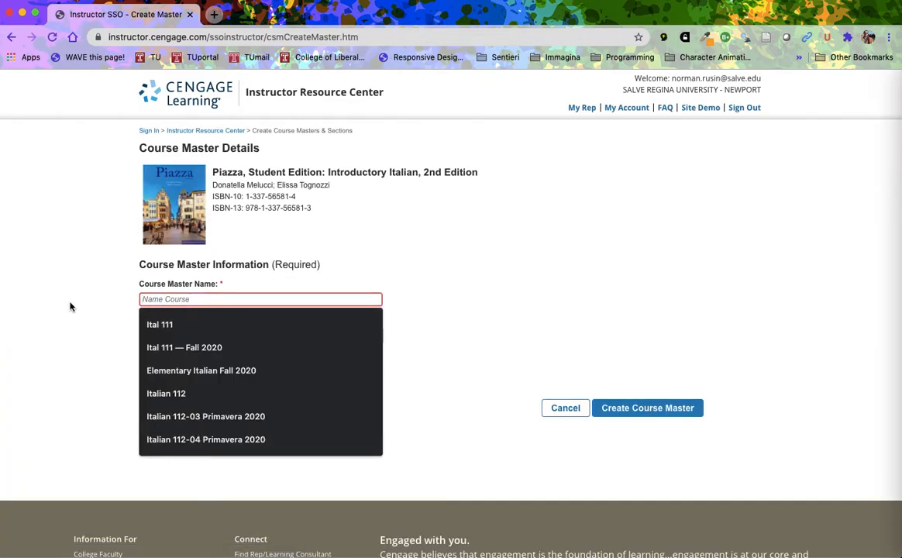
type("Italian")
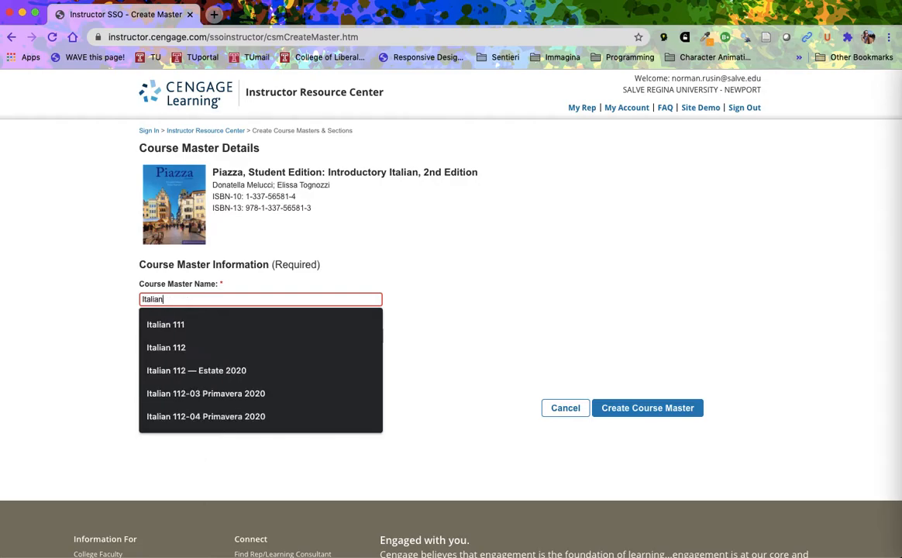
type("o Elem")
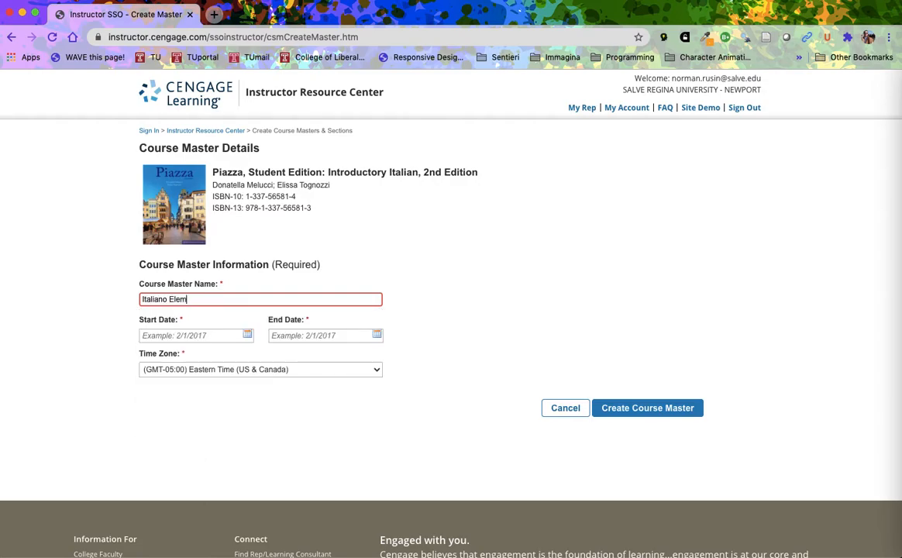
type("entare Autunno 2020")
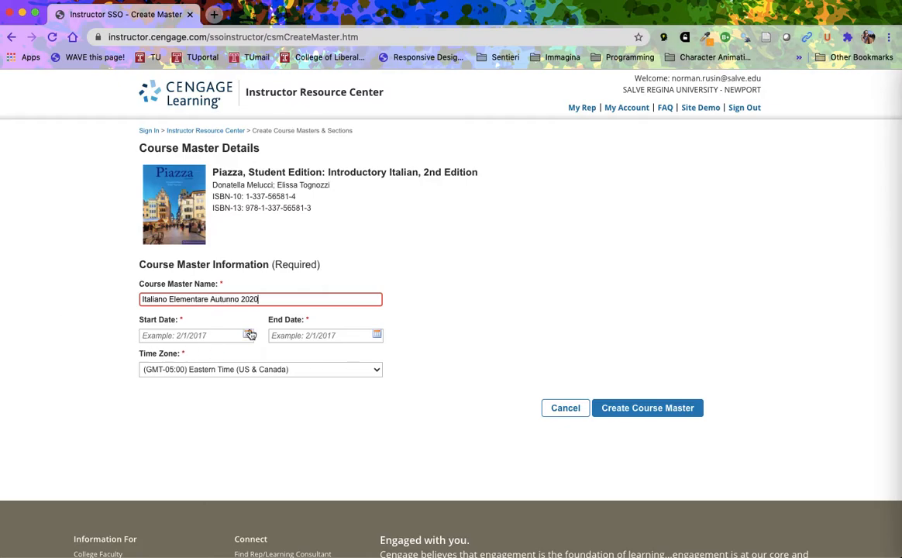
Step: Set the start date to 9/9/2020 and the end date to 12/18/2020, and create the course master
left_click(248, 334)
left_click(373, 350)
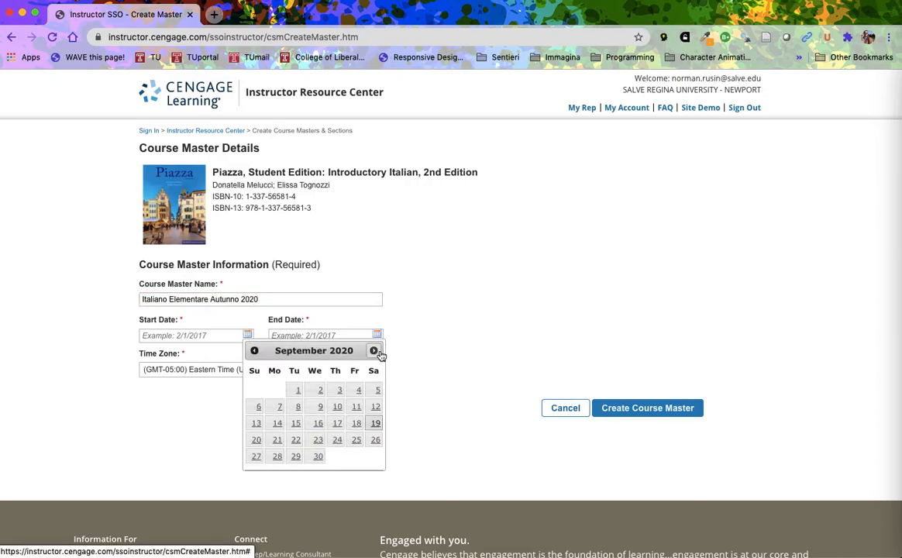
left_click(320, 406)
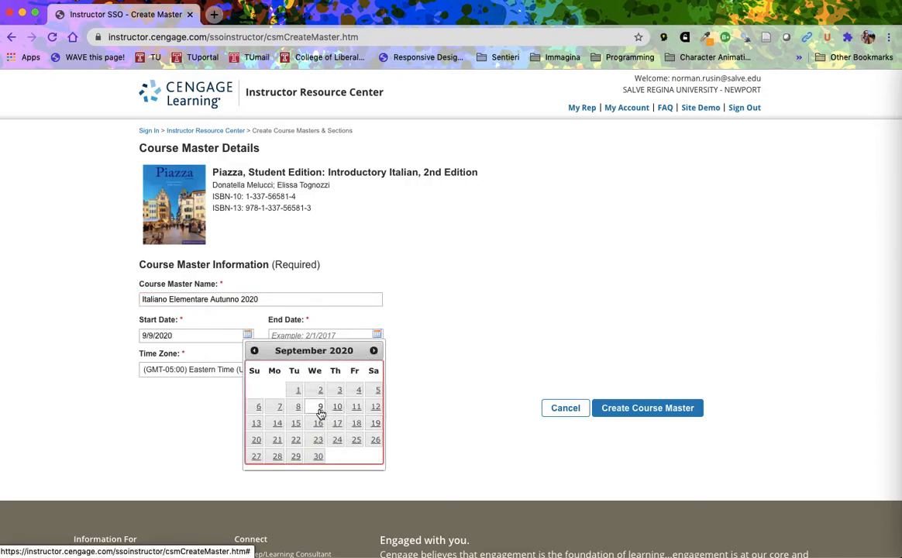
left_click(379, 338)
left_click(504, 351)
left_click(504, 350)
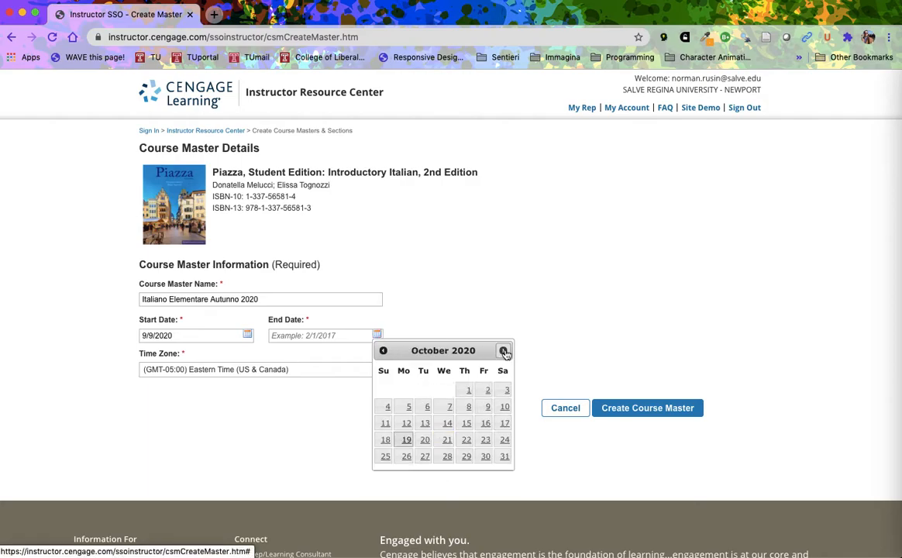
left_click(503, 351)
left_click(504, 351)
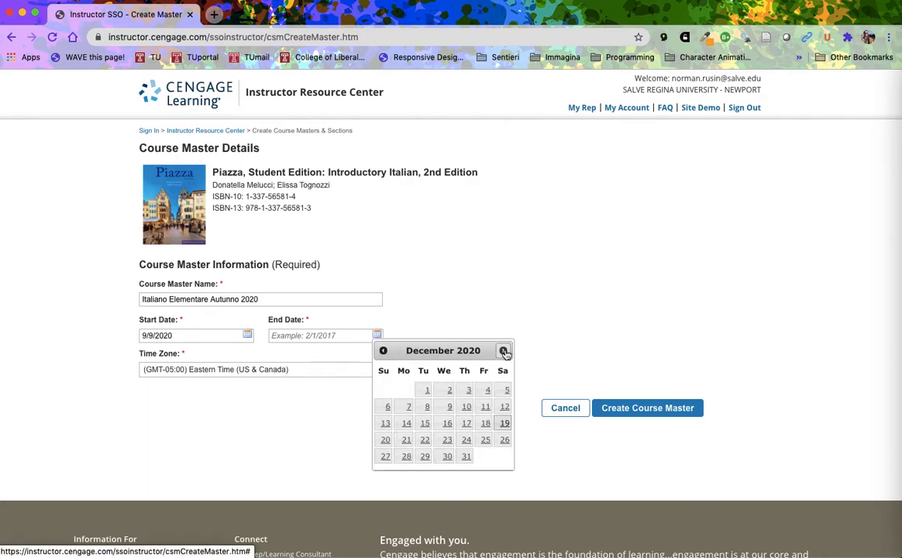
left_click(485, 424)
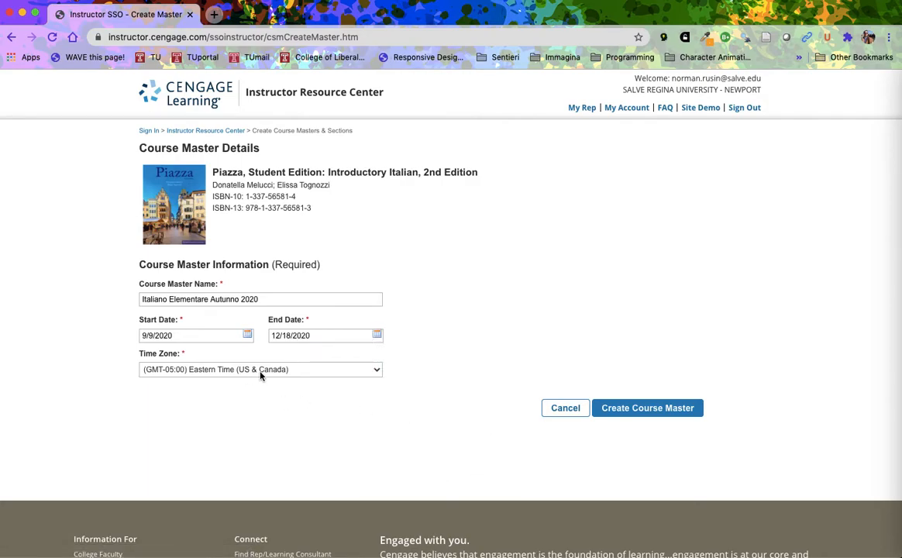
left_click(635, 409)
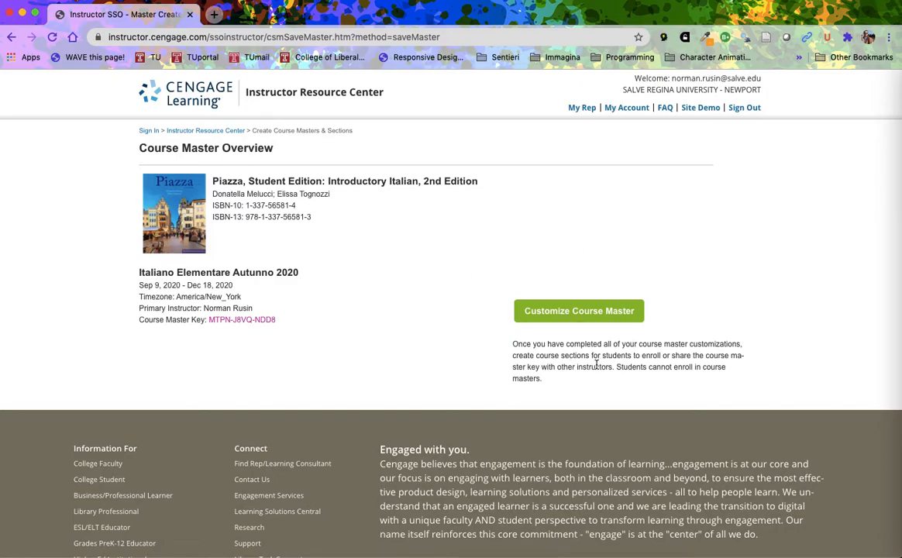
Step: Open the new course master for customization in MindTap, dismissing the course cover and skipping the welcome tour
left_click(566, 313)
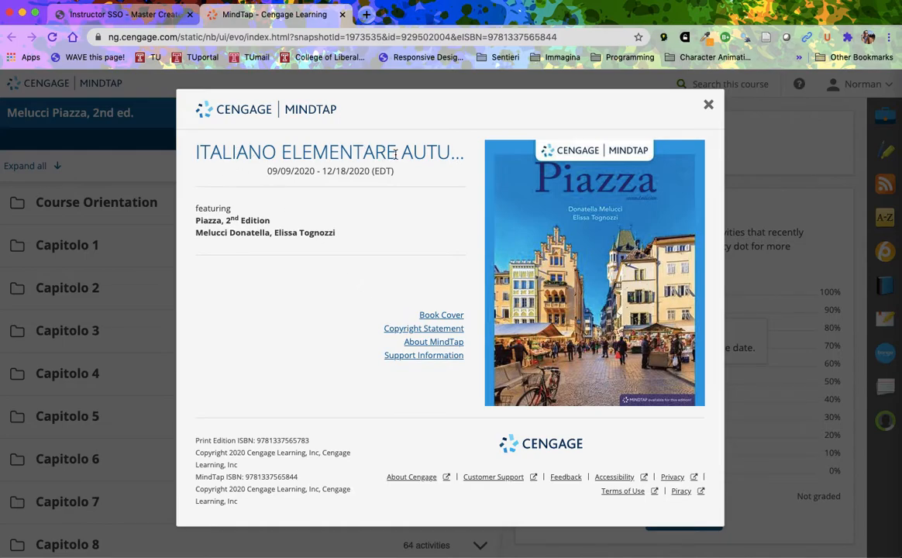
left_click(708, 104)
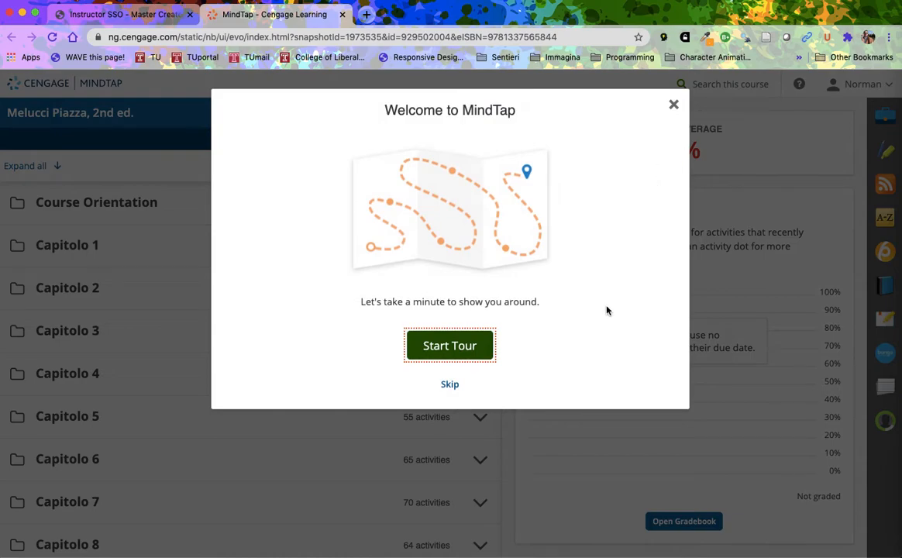
left_click(448, 385)
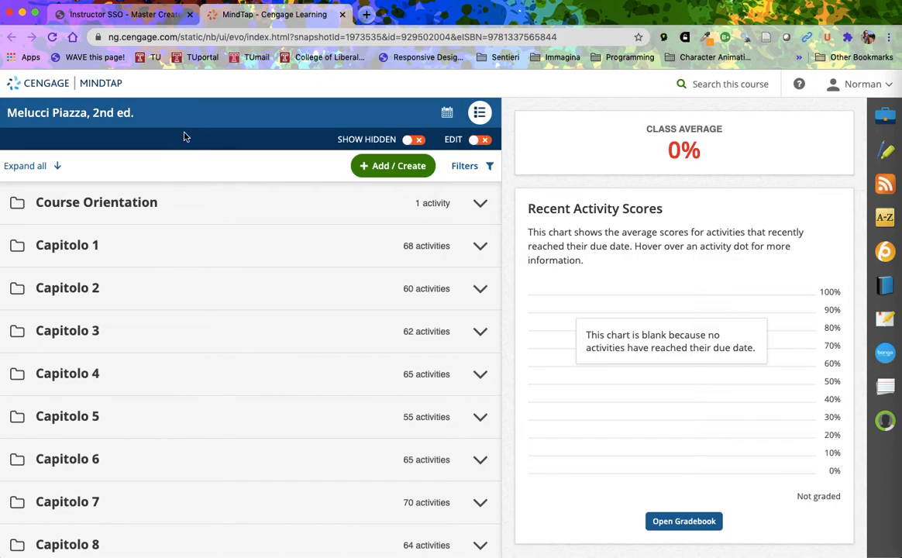
Step: Enable editing and the display of hidden items, and rename the learning path "Italiano Elementare Autunno 2020"
left_click(487, 141)
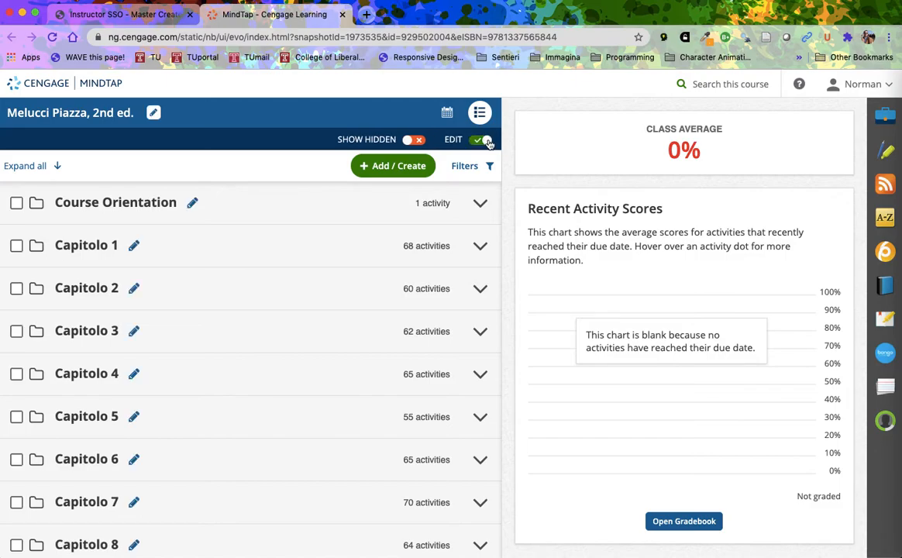
left_click(421, 142)
left_click(153, 114)
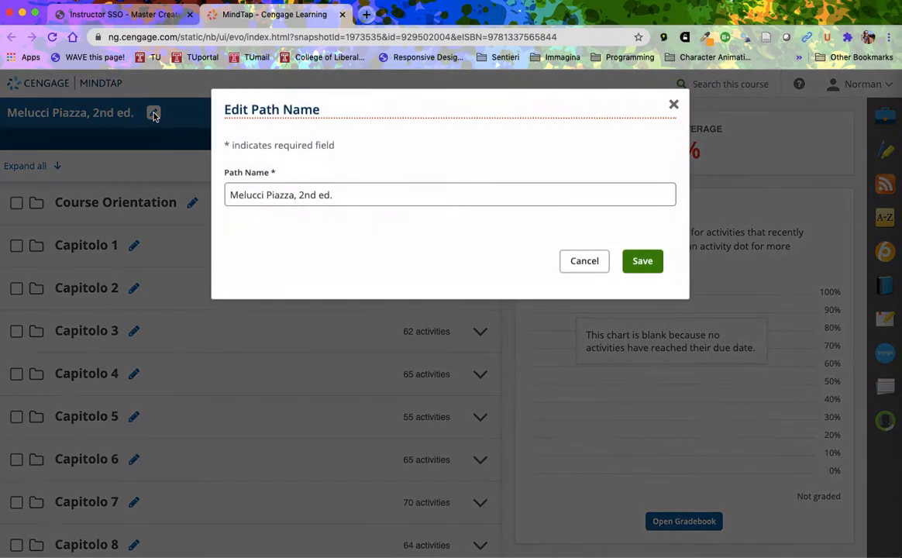
triple_click(378, 195)
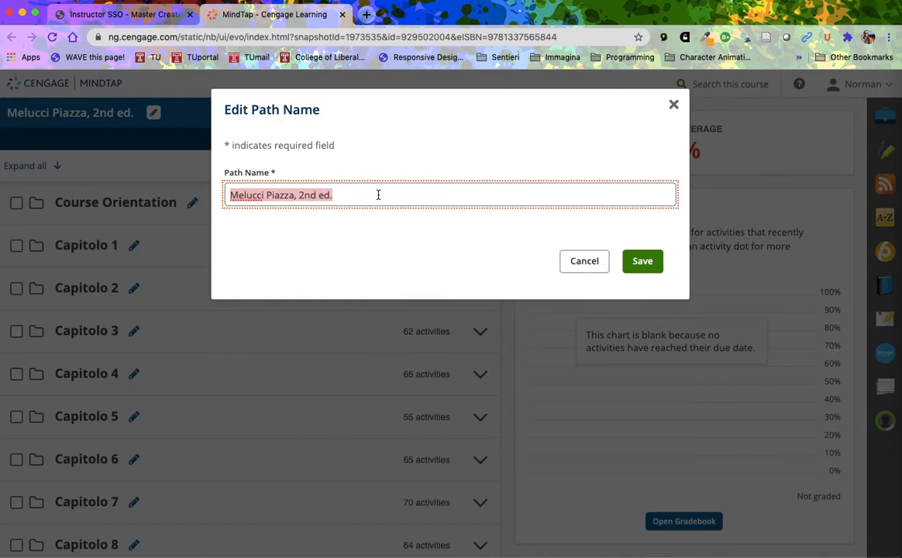
type("Italian")
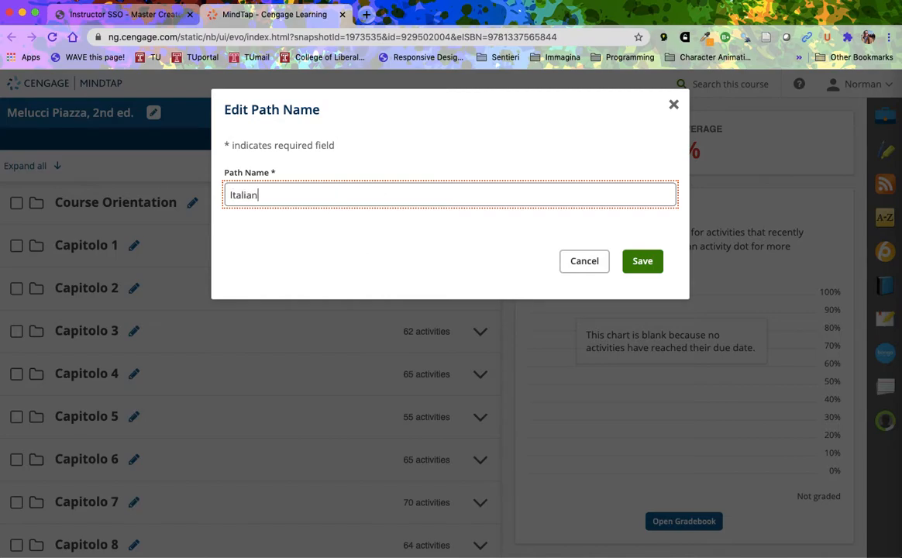
type("o Elementare Autunno")
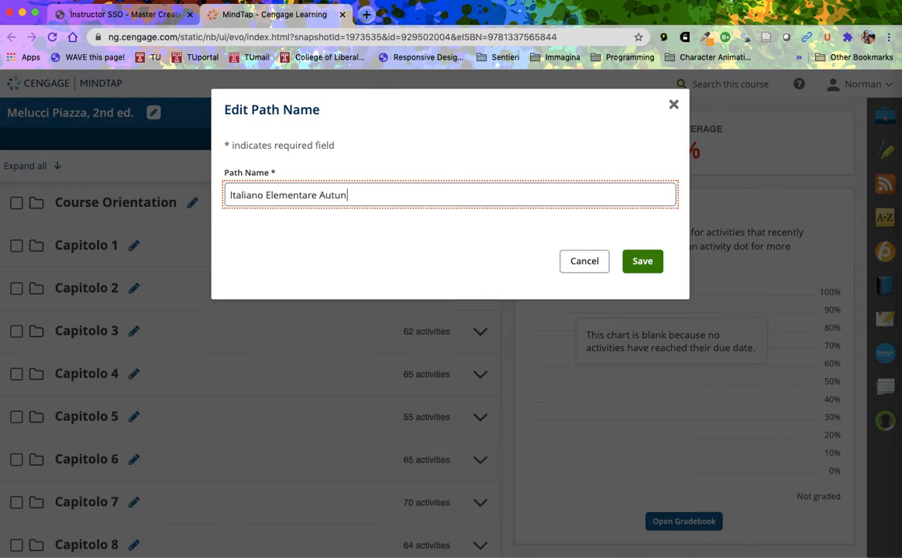
type(" 2020")
left_click(641, 263)
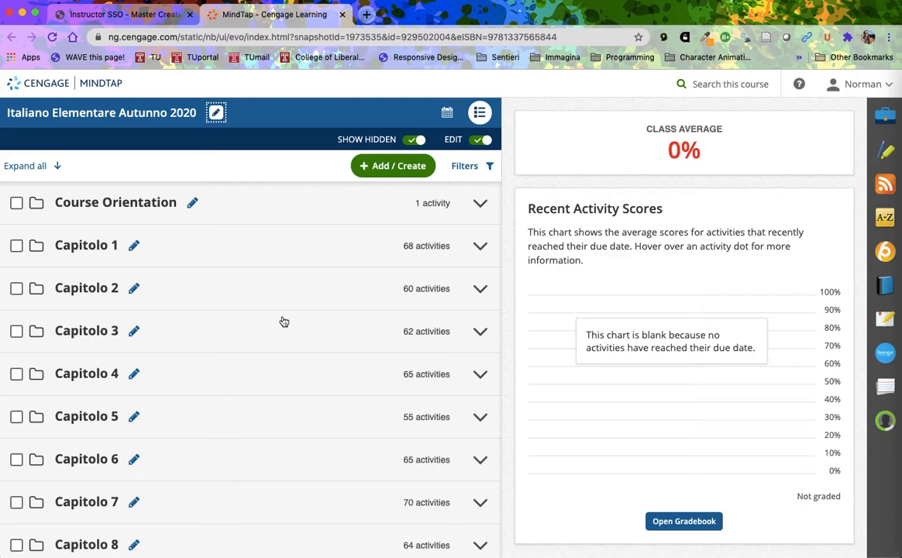
Step: Expand Capitolo 1 and filter the learning path to auto graded activities
left_click(480, 248)
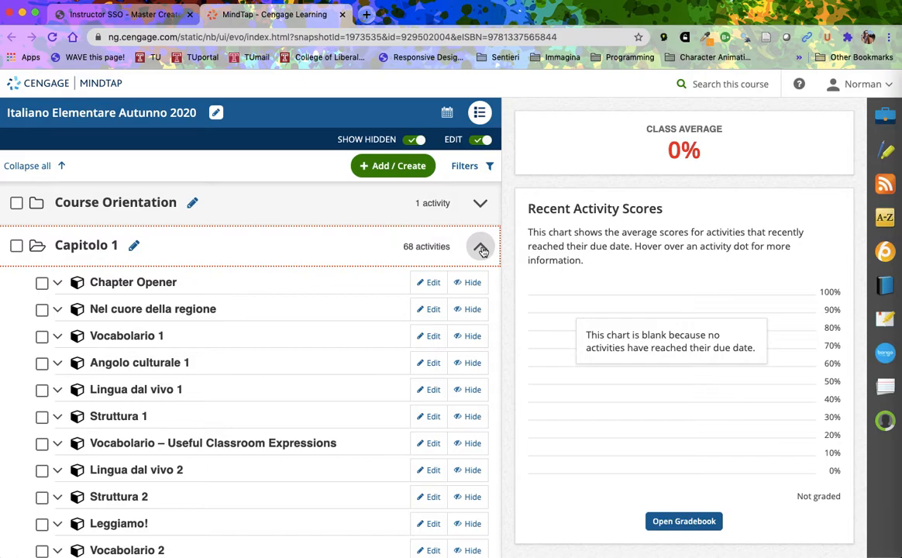
left_click(491, 167)
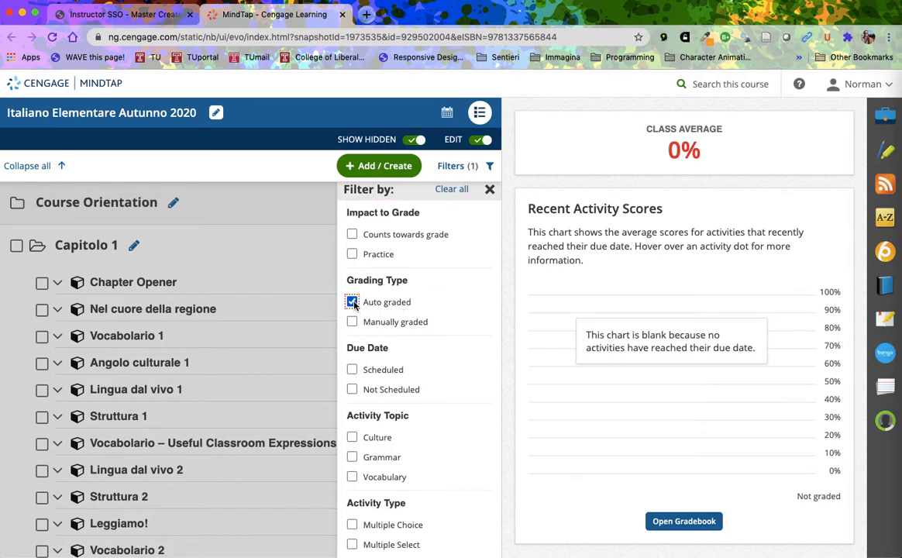
left_click(489, 189)
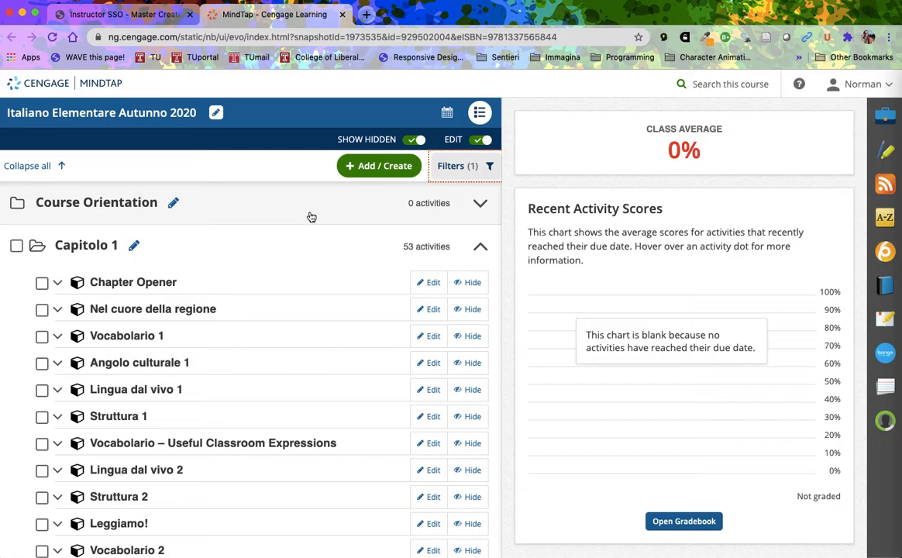
Step: Expand and select all filtered activities under Chapter Opener, Nel cuore della regione and Vocabolario 1 in Capitolo 1
left_click(58, 283)
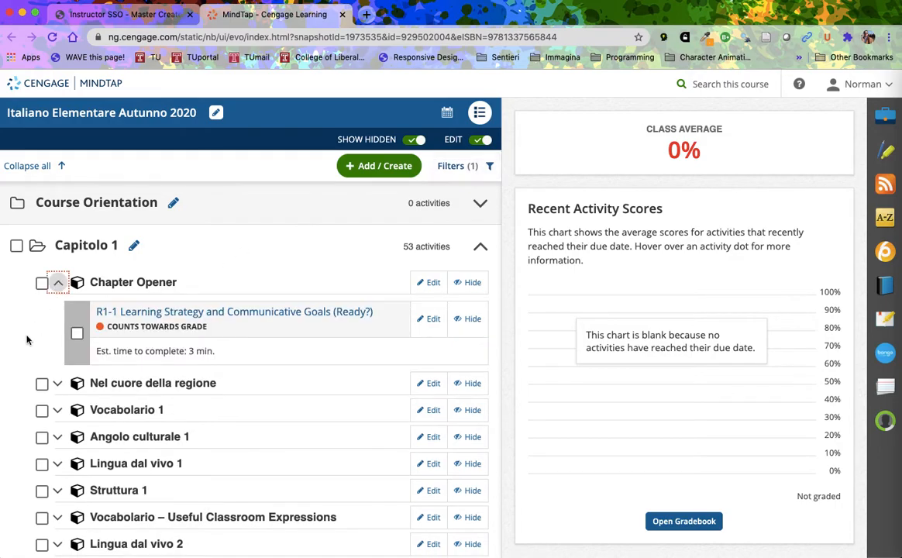
scroll(31, 341, "down", 1)
left_click(58, 358)
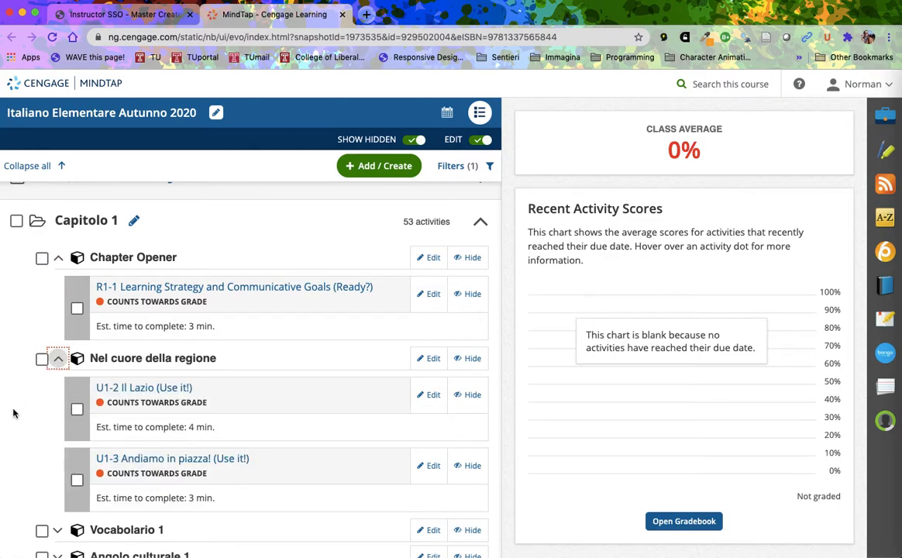
scroll(14, 413, "down", 1)
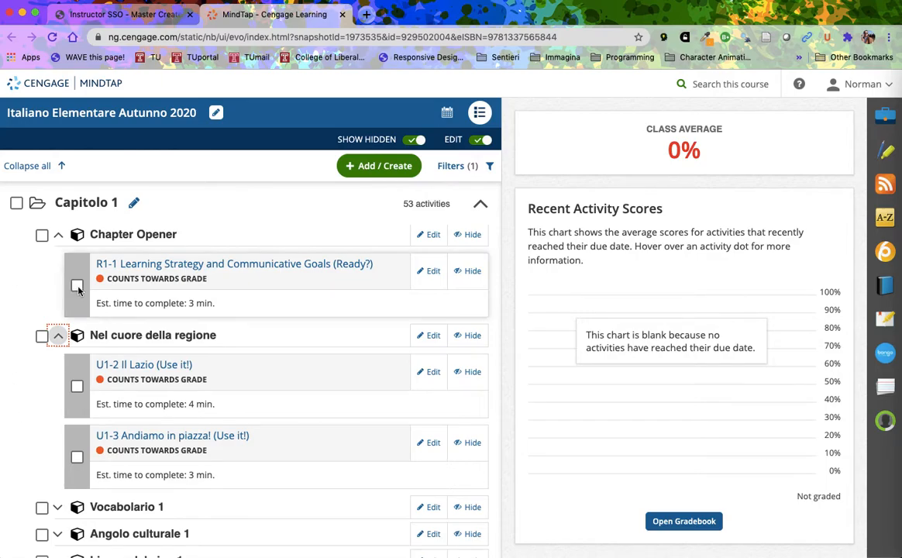
left_click(77, 287)
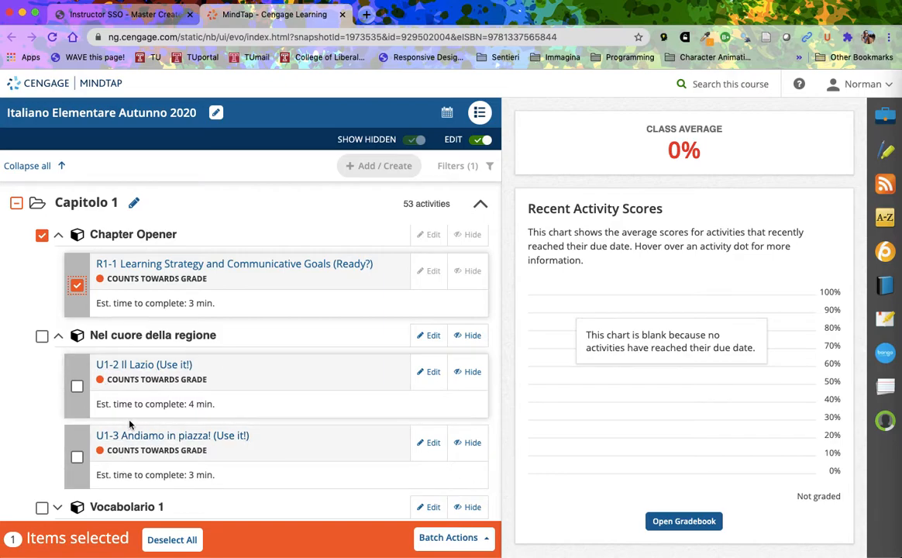
left_click(42, 337)
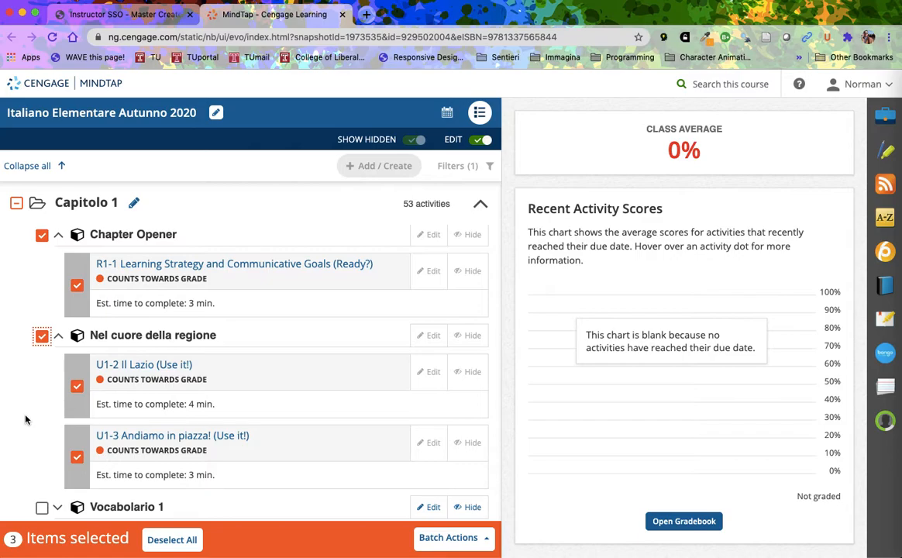
scroll(26, 419, "down", 3)
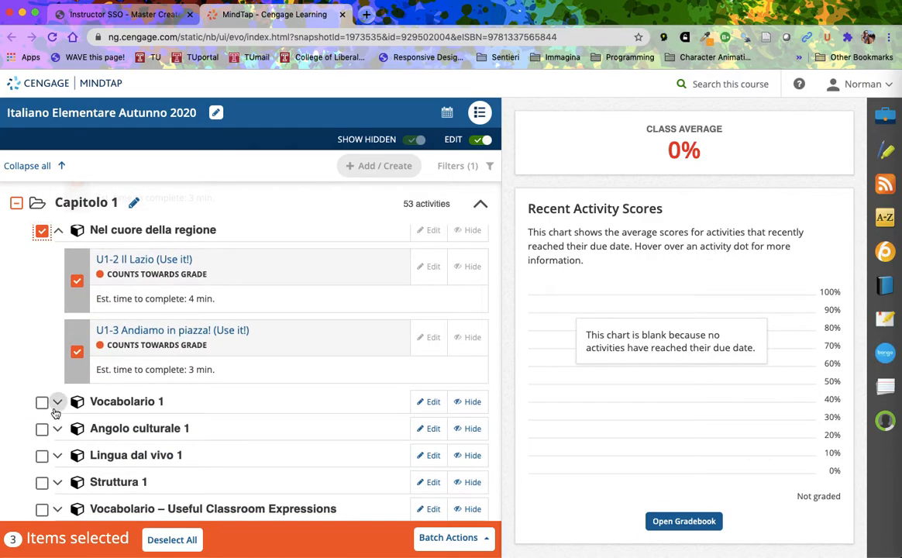
left_click(58, 402)
scroll(27, 450, "down", 3)
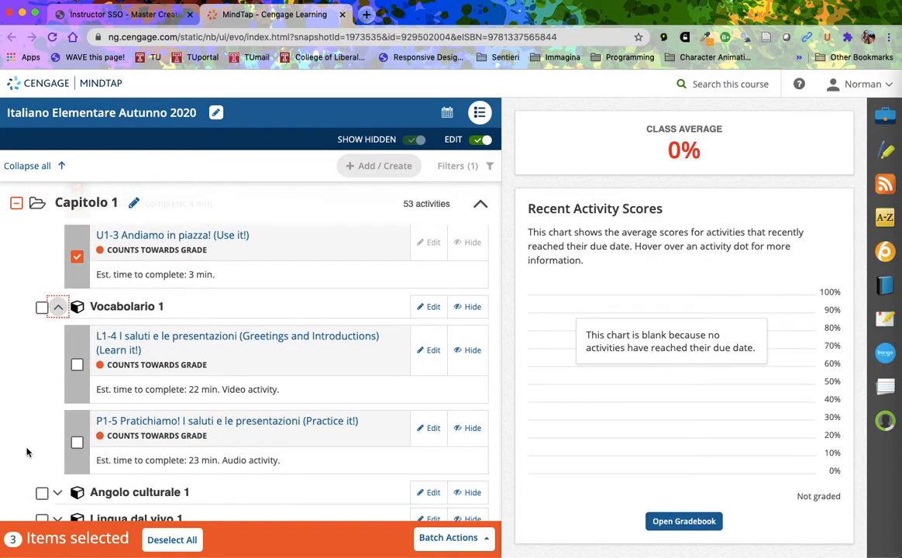
left_click(41, 301)
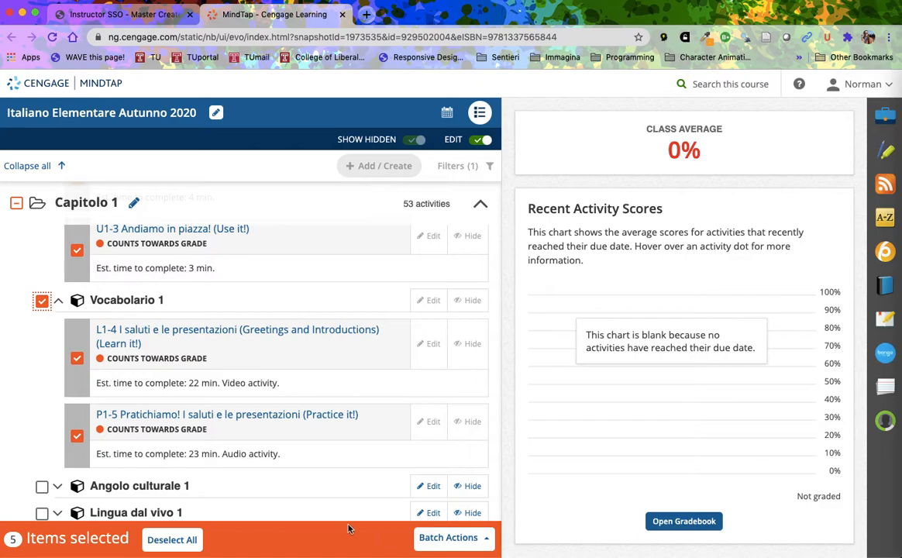
Step: Batch-edit the dates of the selected Capitolo 1 activities, setting the available date to Sep 9 2020, 12:00 PM
left_click(446, 540)
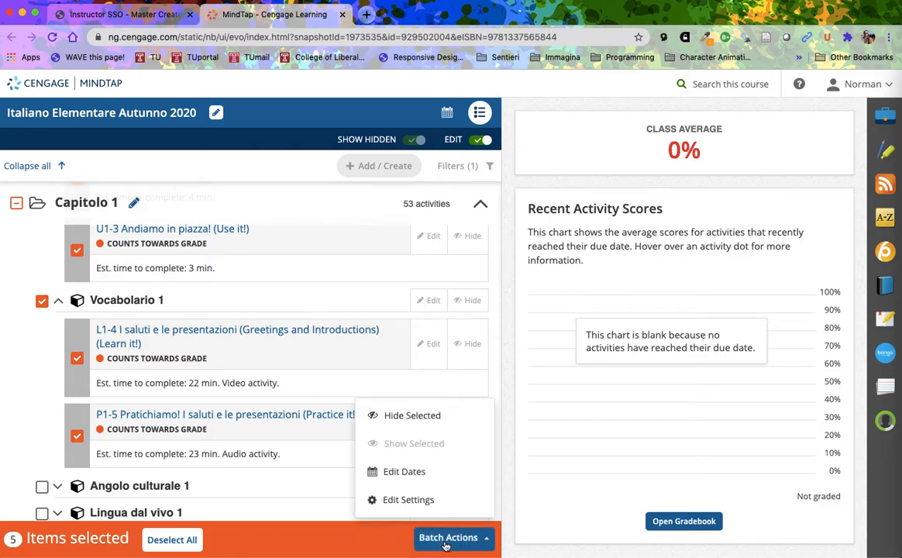
left_click(403, 476)
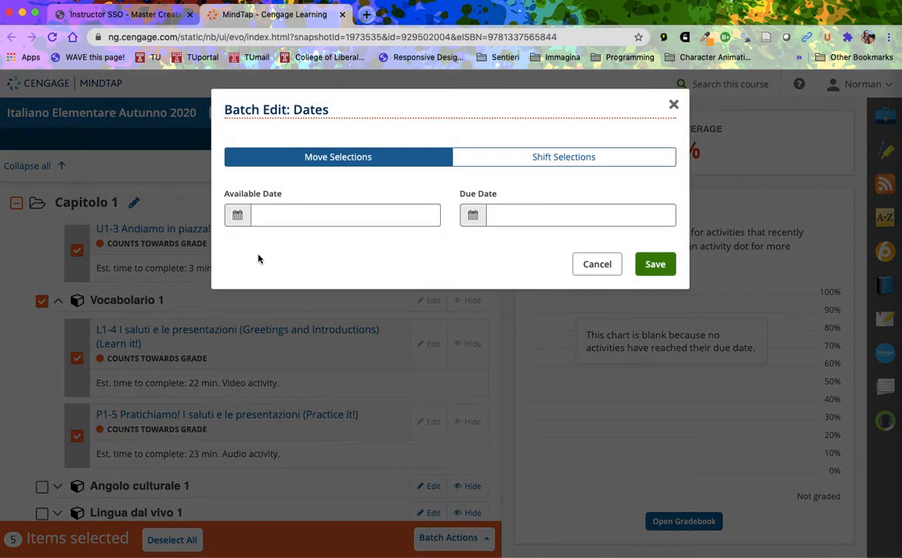
left_click(237, 216)
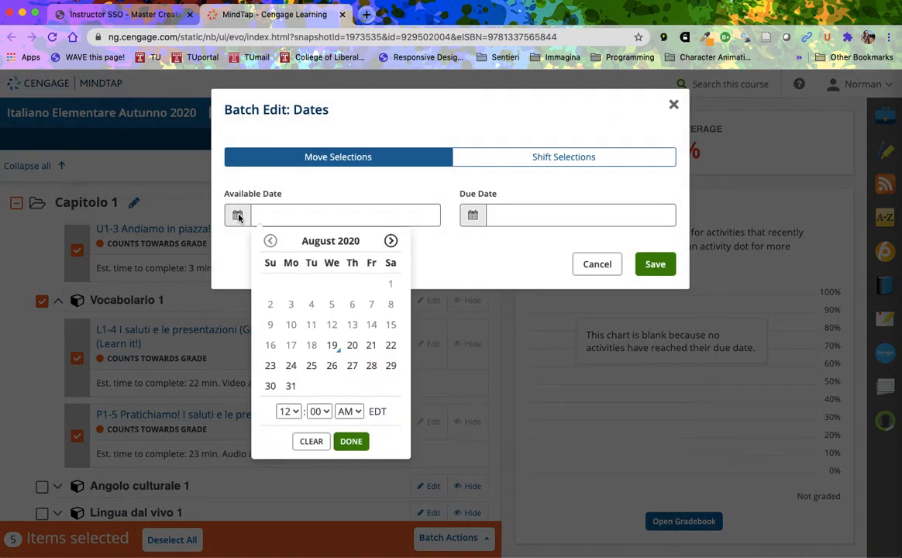
left_click(391, 241)
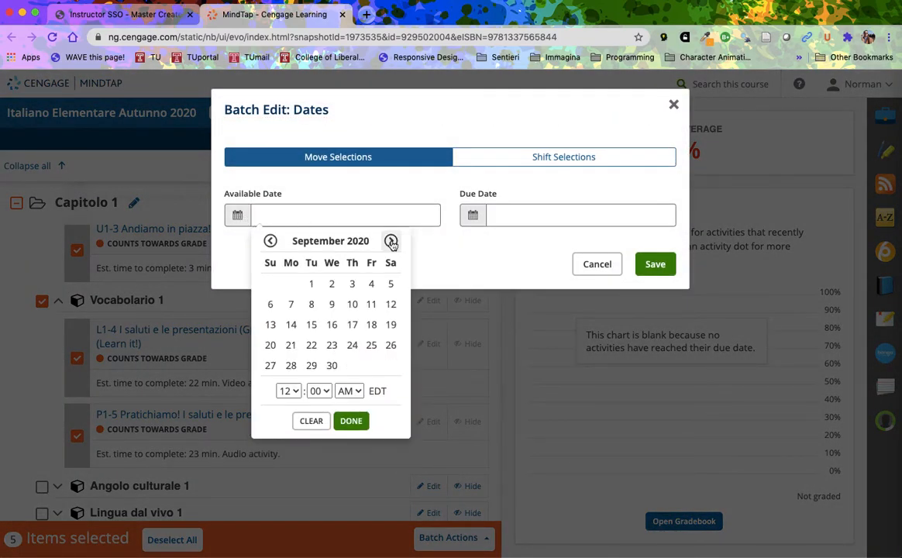
left_click(333, 305)
left_click(348, 392)
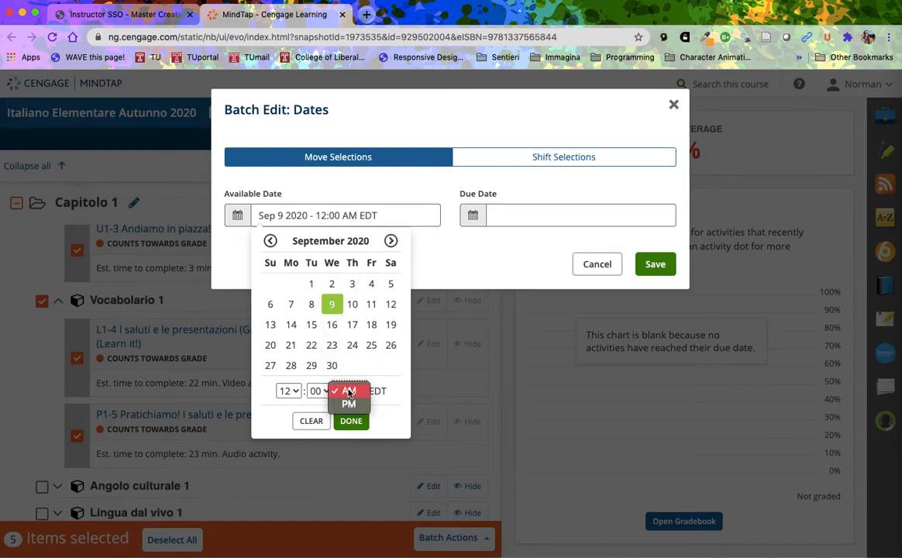
left_click(348, 404)
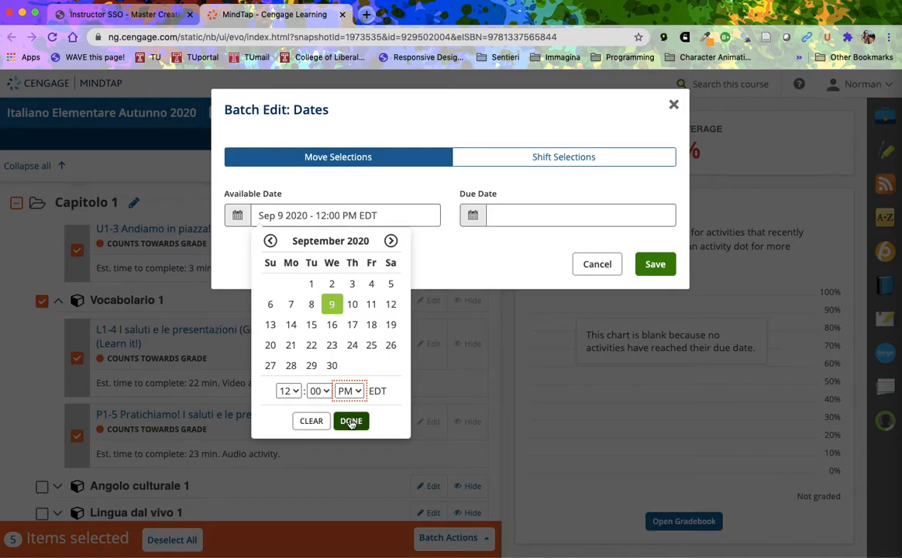
left_click(351, 423)
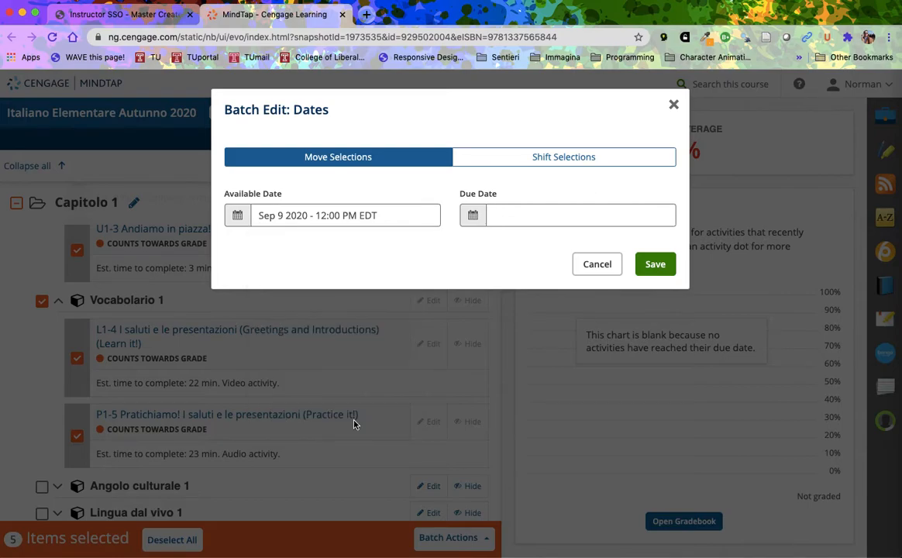
Step: Set the selected Capitolo 1 activities' due date to Sep 11 2020, 10:00 AM, and save the batch dates
left_click(474, 216)
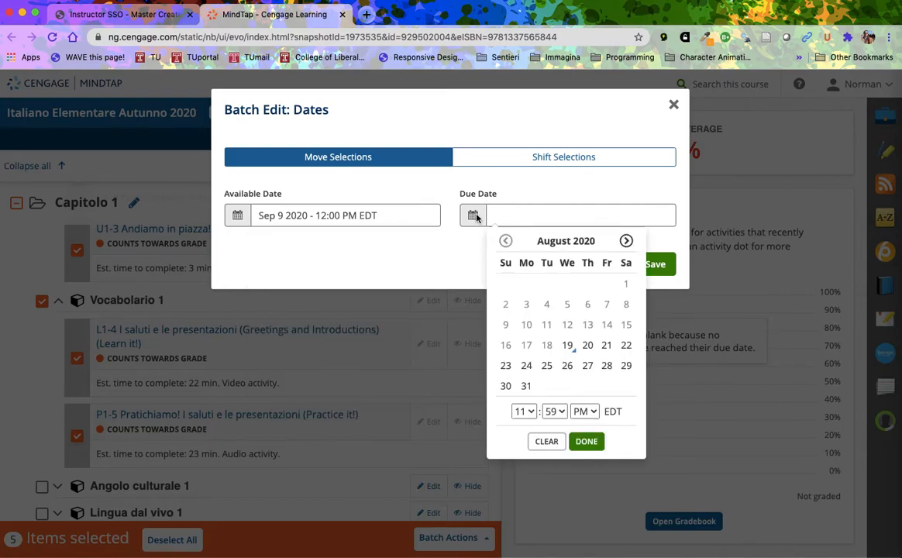
left_click(626, 241)
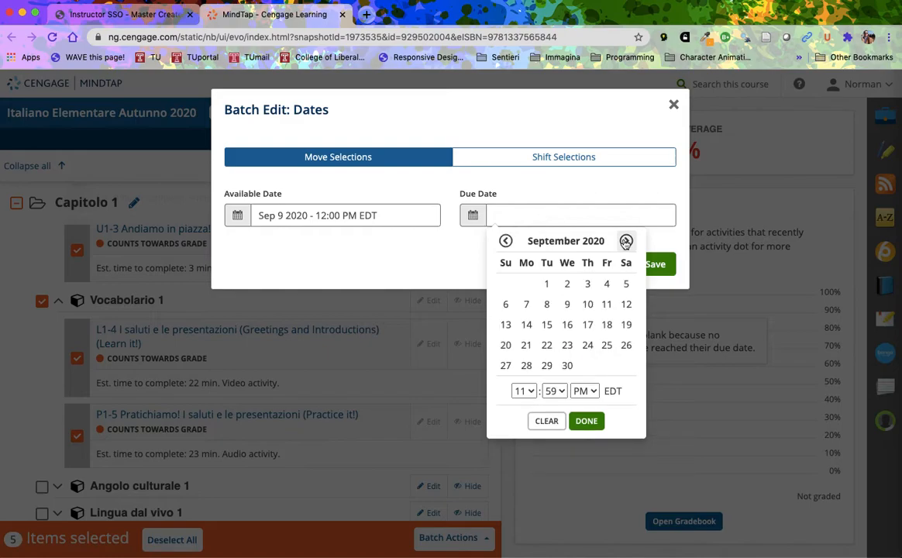
left_click(606, 305)
left_click(523, 391)
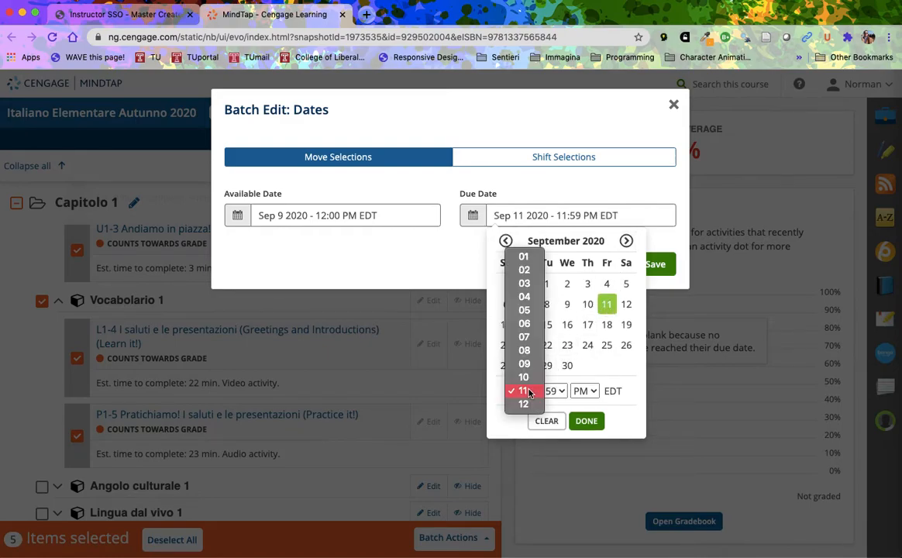
left_click(523, 377)
left_click(553, 391)
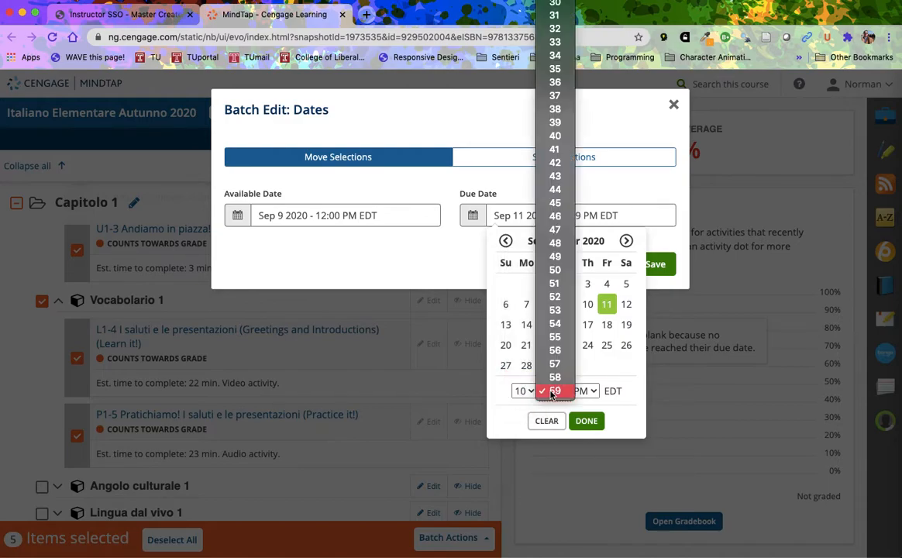
scroll(553, 391, "up", 10)
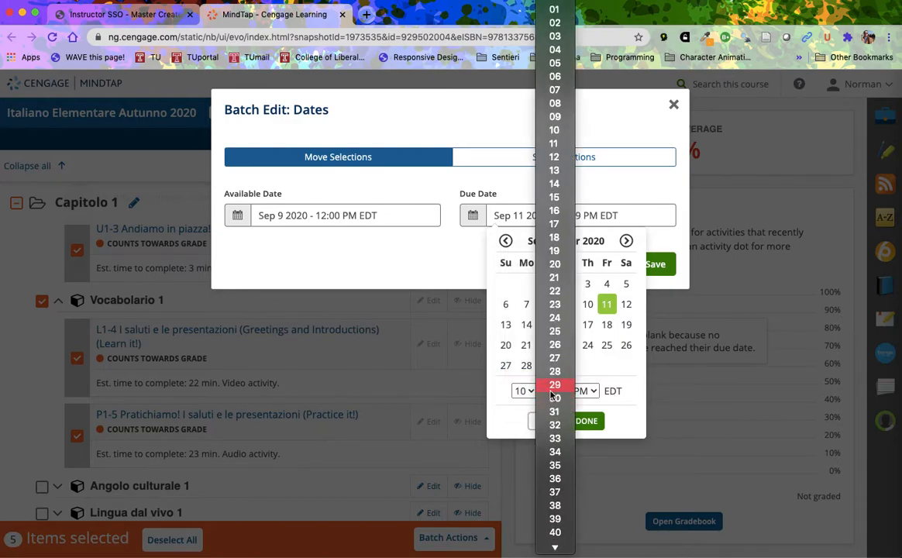
scroll(566, 21, "up", 1)
left_click(555, 9)
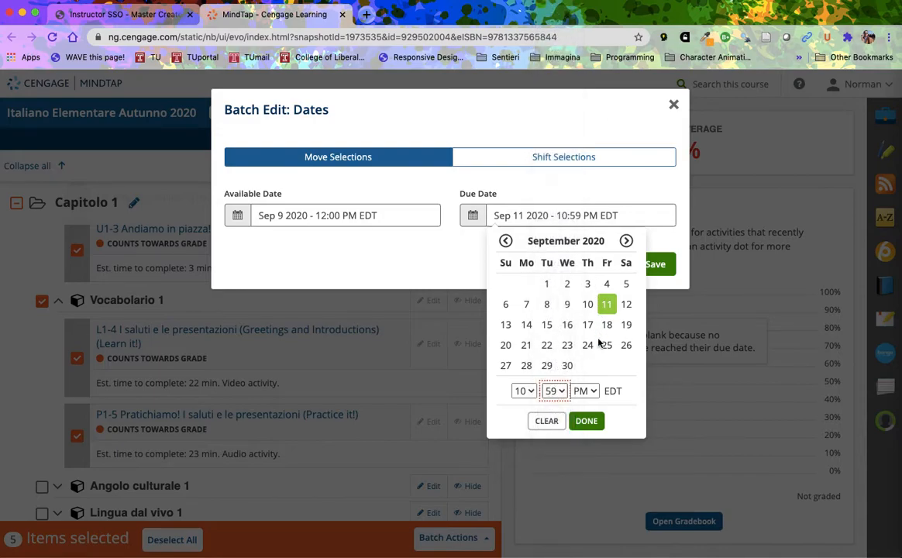
left_click(587, 391)
left_click(581, 376)
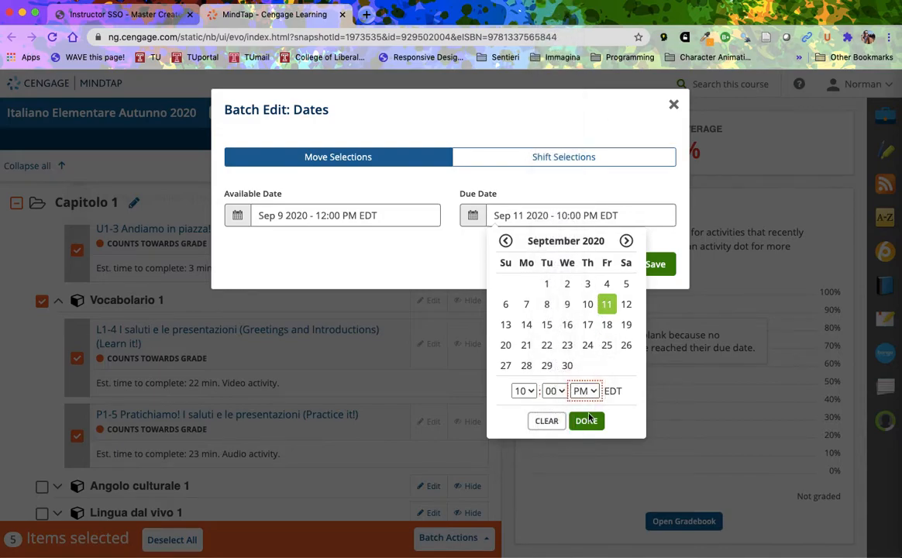
left_click(587, 423)
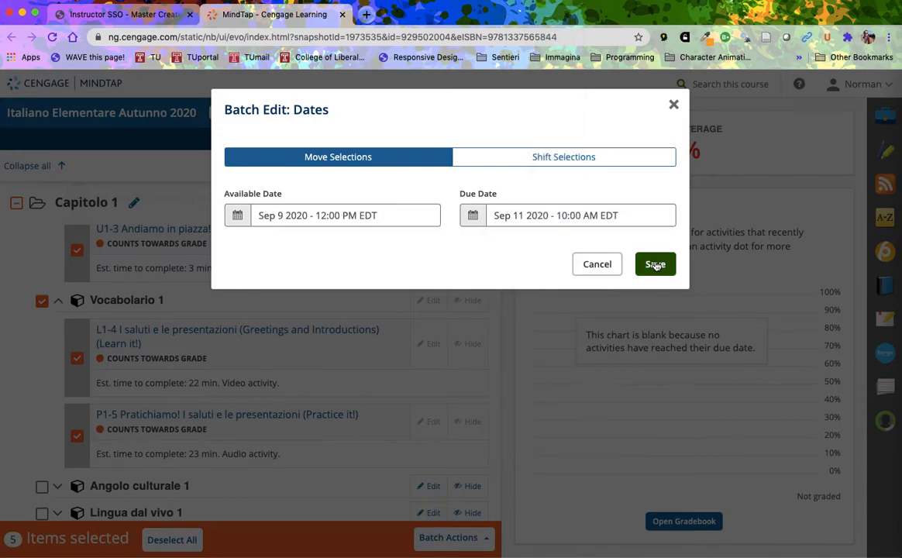
left_click(654, 264)
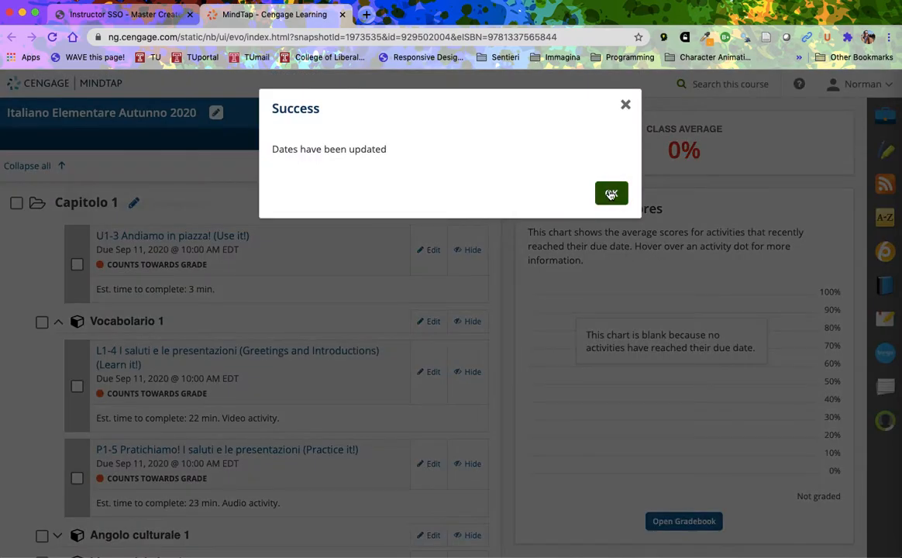
left_click(612, 194)
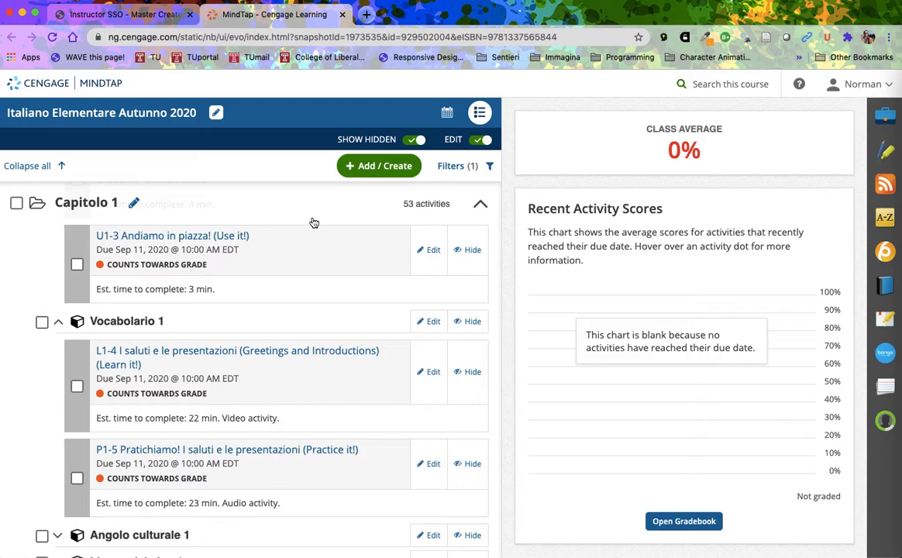
Step: Expand Piazza eBook, its CAPITOLO 1: IN PIAZZA CON GLI AMICI... unit and the Definite and indefinite articles grammar tutorial folder
scroll(314, 223, "down", 15)
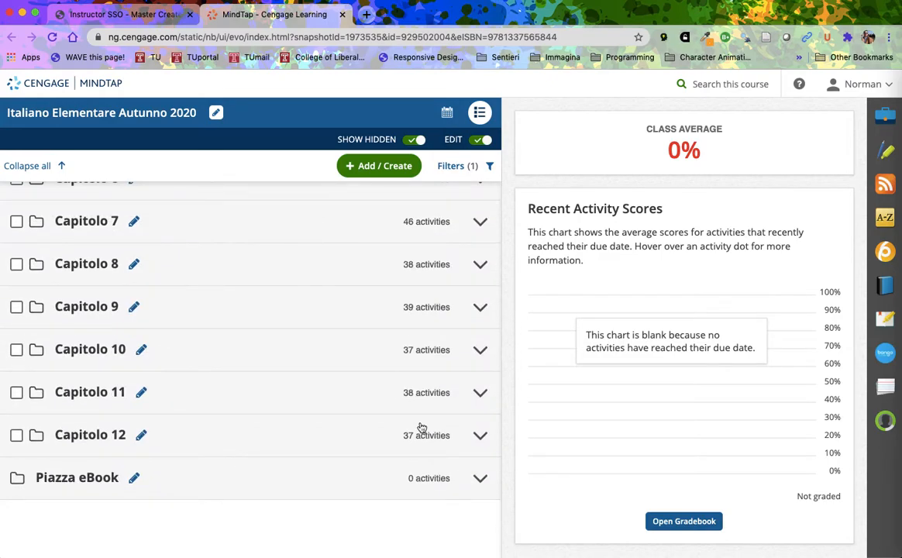
left_click(481, 479)
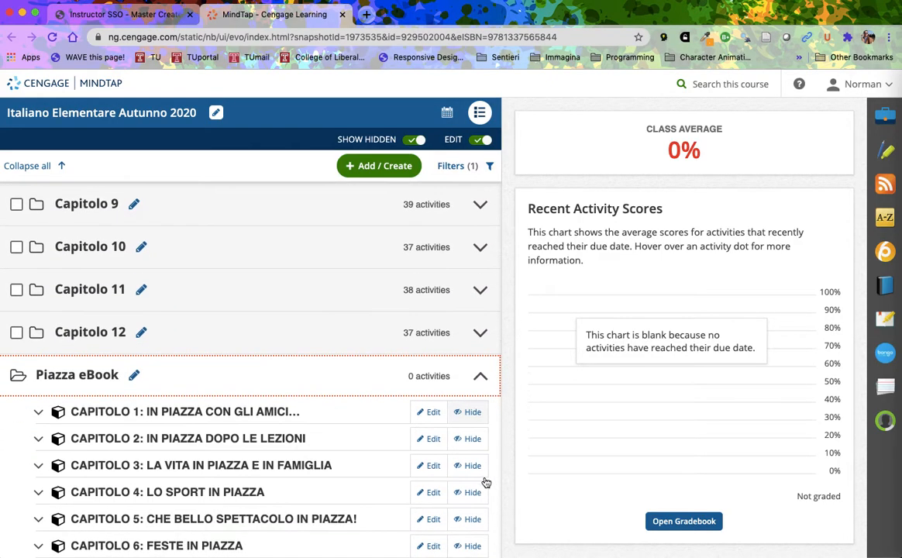
left_click(38, 412)
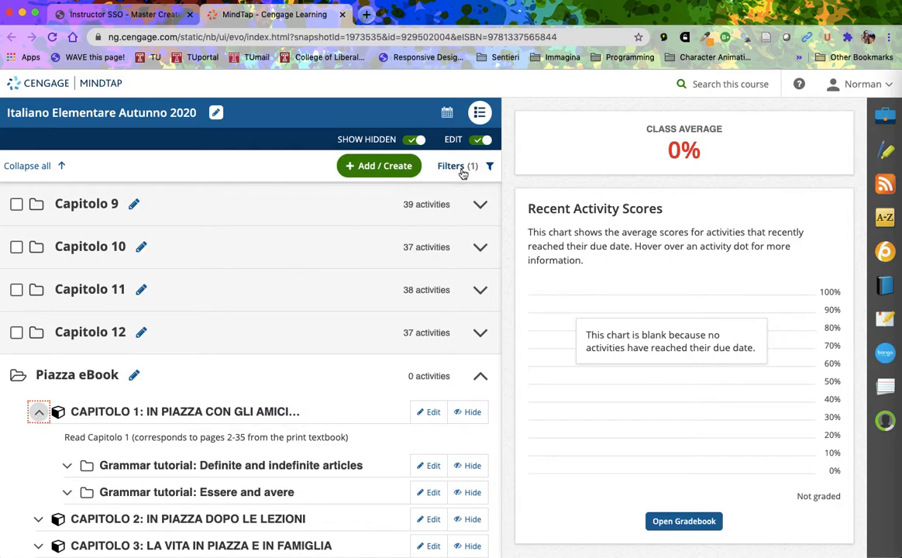
scroll(22, 469, "down", 2)
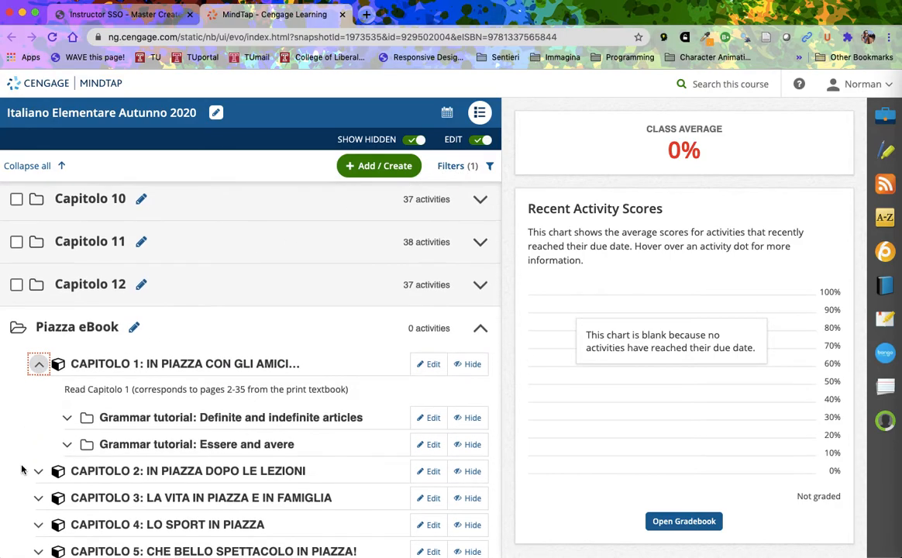
left_click(67, 419)
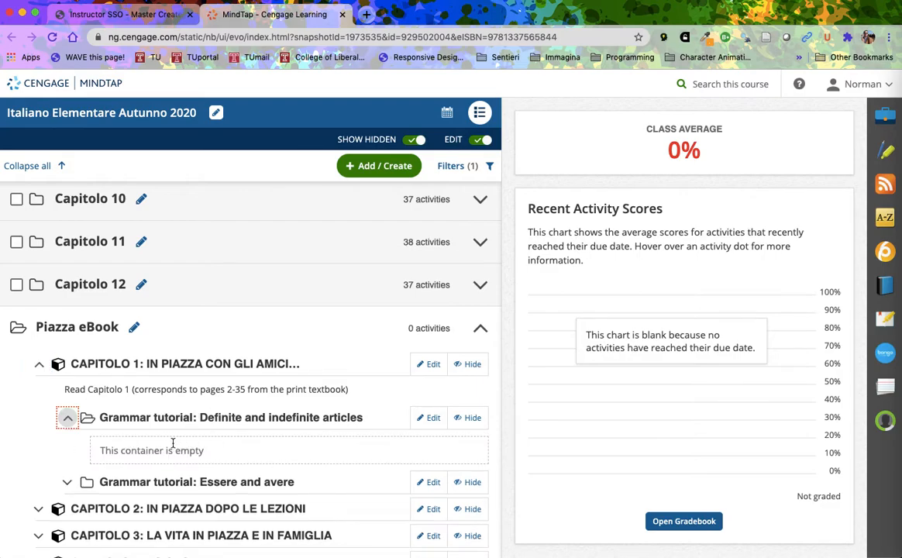
Step: Remove the auto graded filter from the learning path and close the filter options
left_click(489, 167)
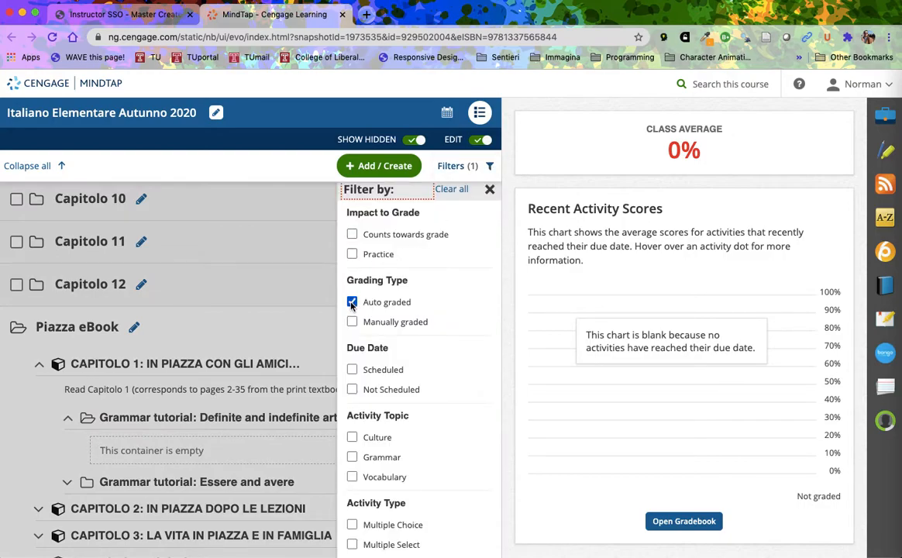
left_click(353, 303)
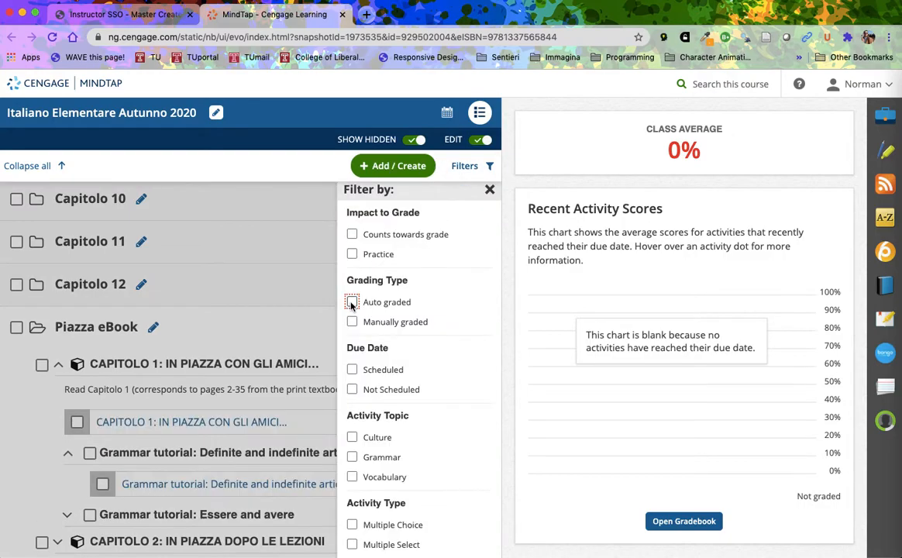
left_click(25, 457)
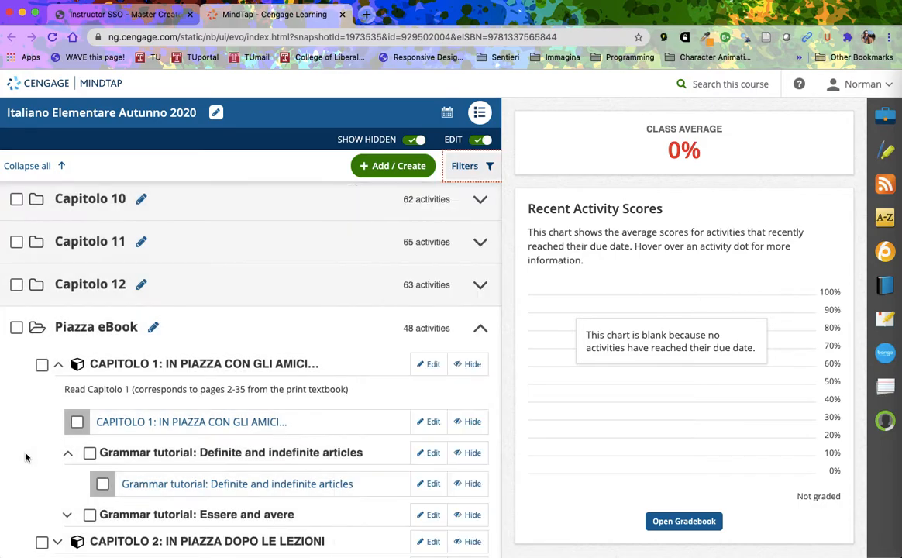
Step: Select the Definite and indefinite articles grammar tutorial activity and set its available date to Sep 9 2020, 12:00 PM, through batch date editing
left_click(102, 484)
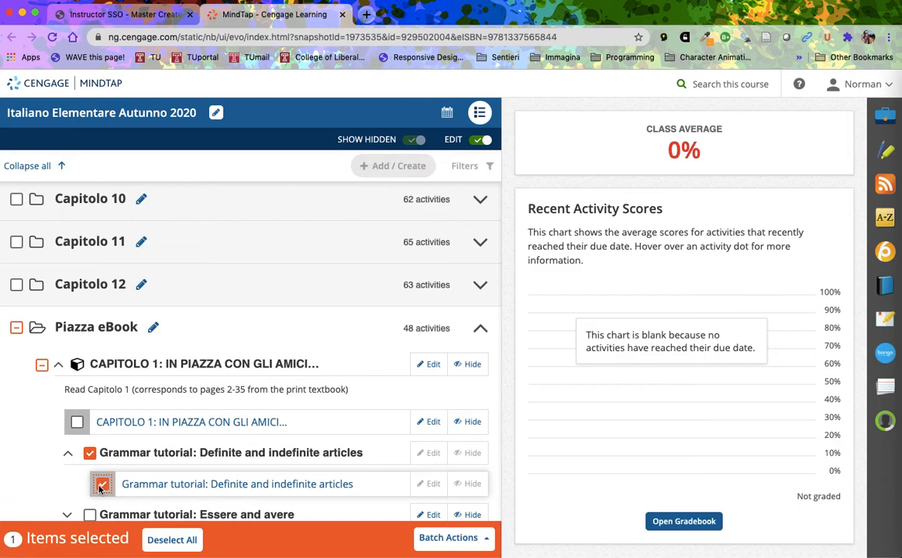
left_click(442, 538)
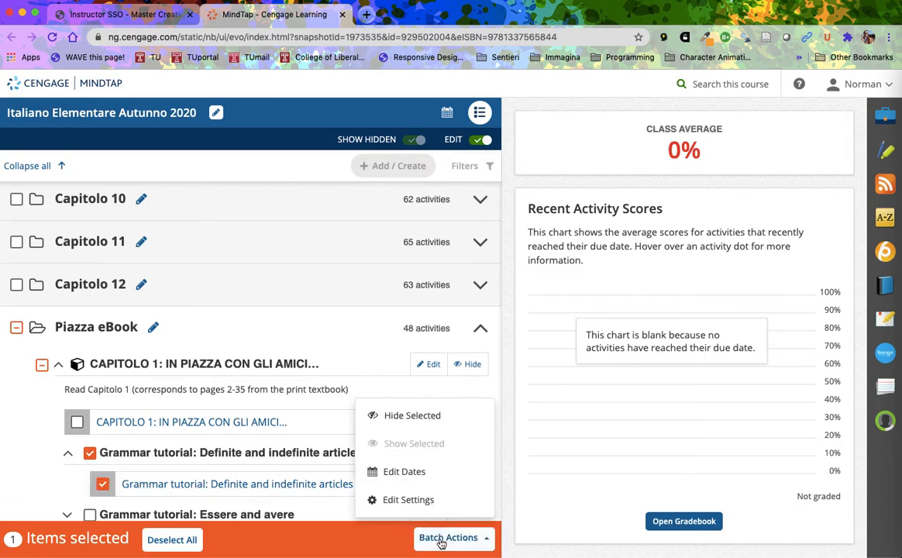
left_click(411, 470)
left_click(237, 216)
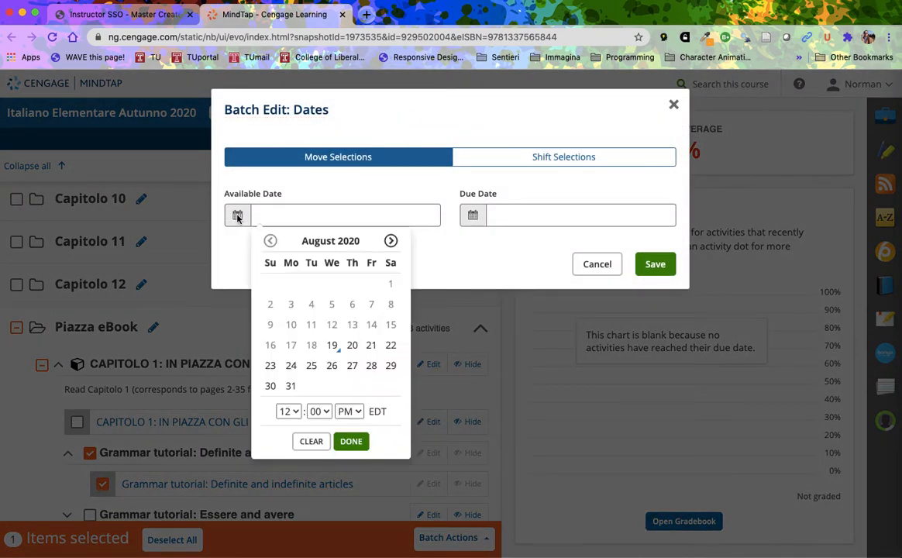
left_click(391, 242)
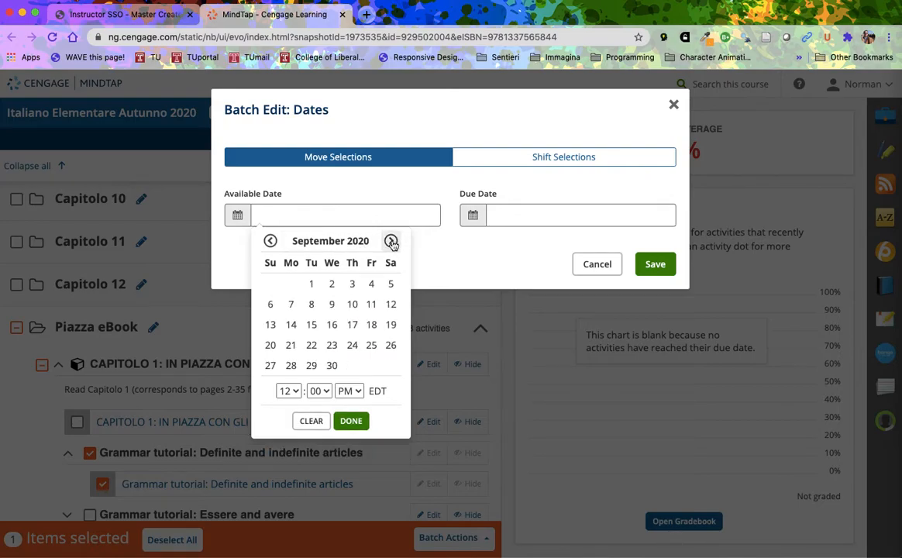
left_click(331, 305)
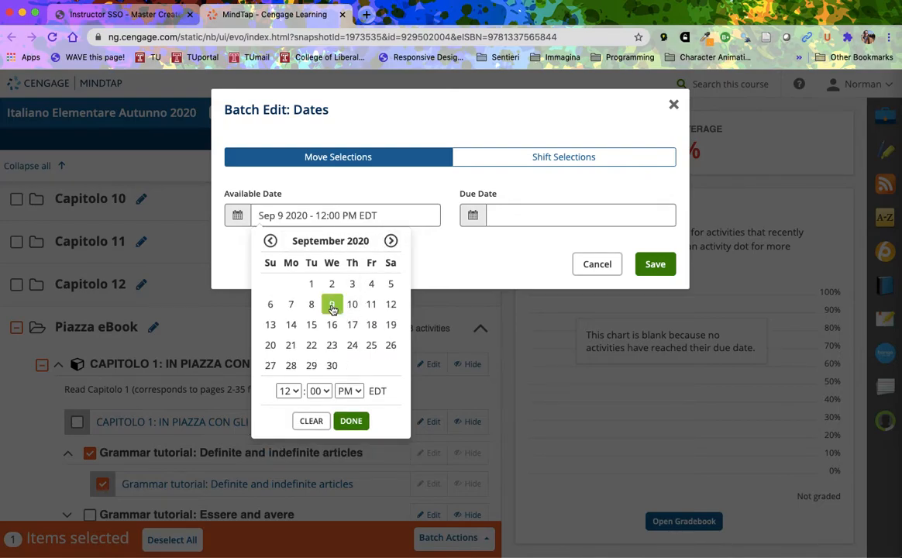
left_click(356, 428)
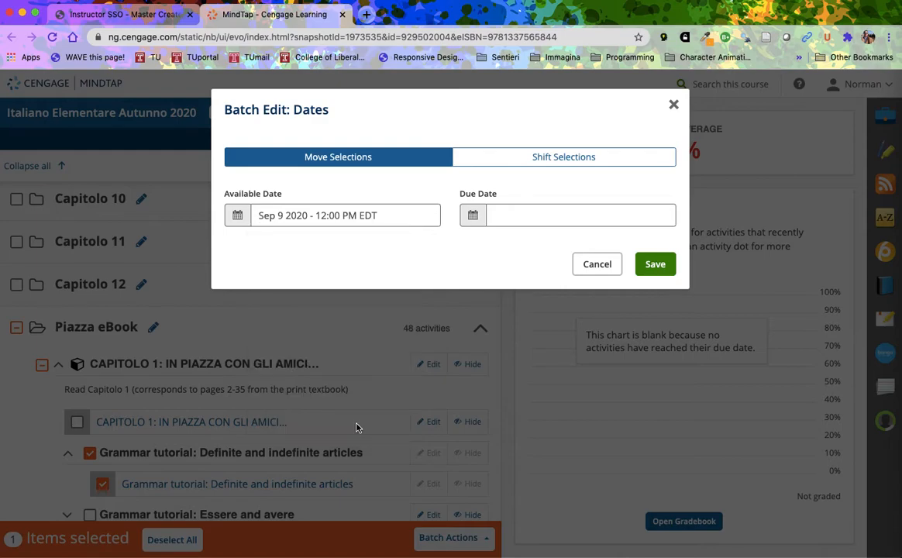
Step: Set the grammar tutorial activity's due date to Sep 11 2020, 10:00 AM, and save its dates
left_click(472, 218)
left_click(625, 241)
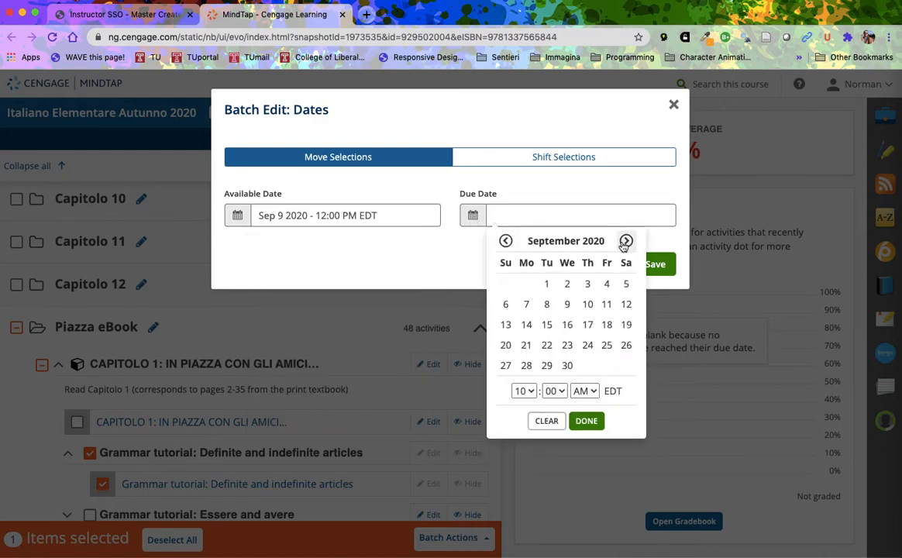
left_click(606, 305)
left_click(586, 420)
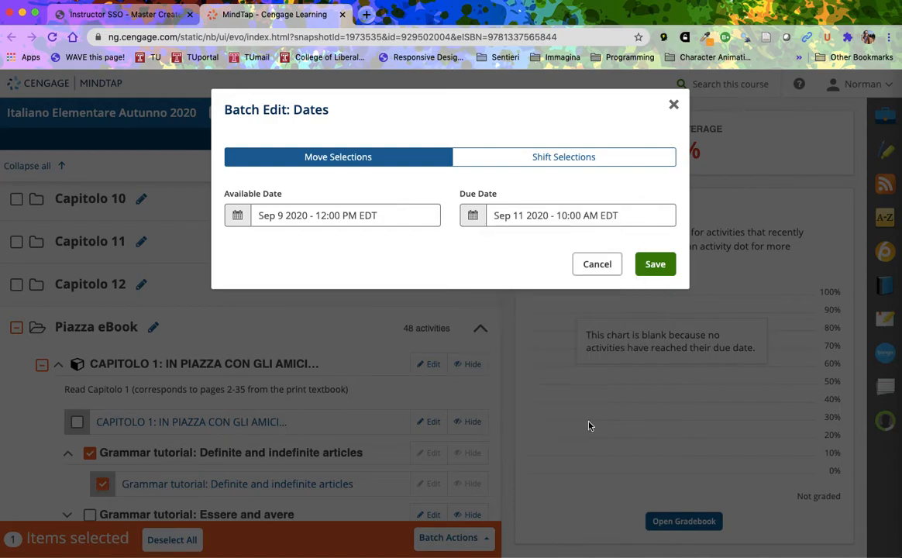
left_click(656, 265)
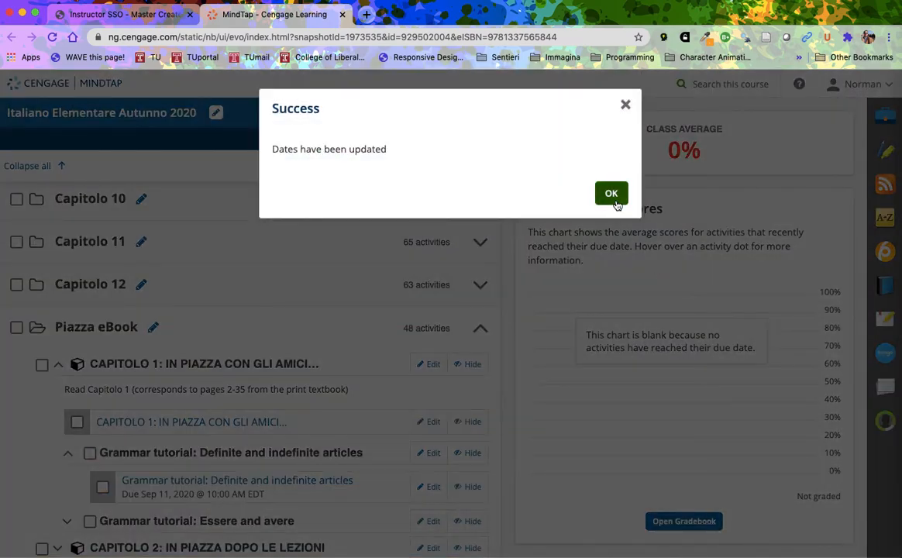
left_click(614, 198)
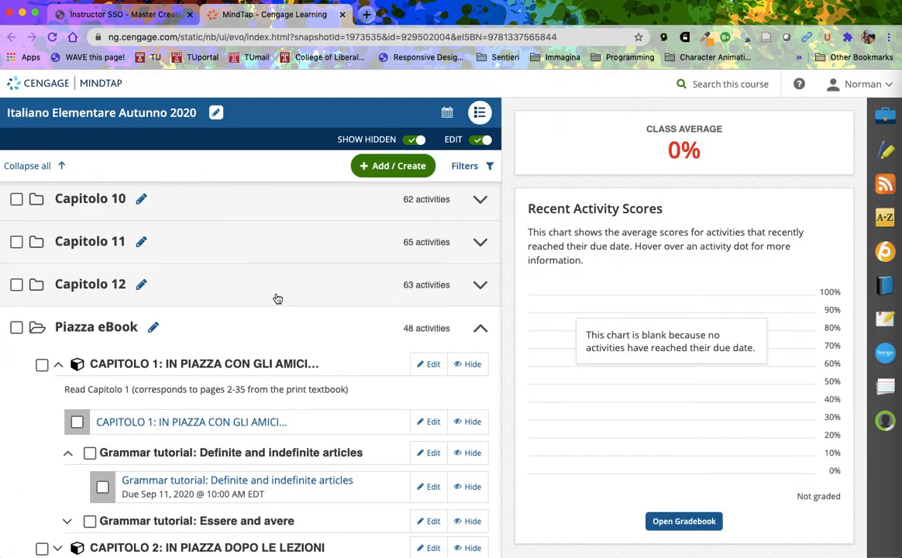
Step: Show the learning path by week, expand Week 1 (Sep 9 - Sep 13), and examine the activities and their due dates
left_click(448, 113)
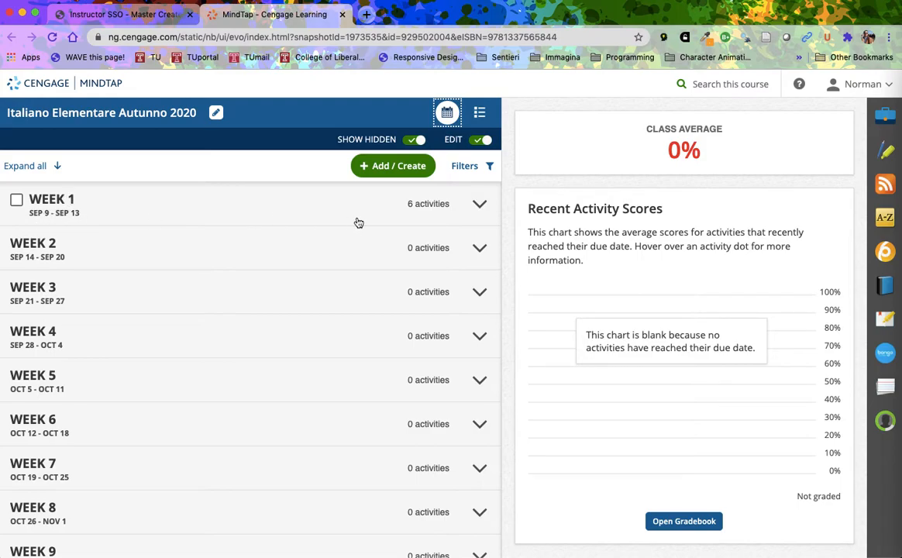
left_click(480, 204)
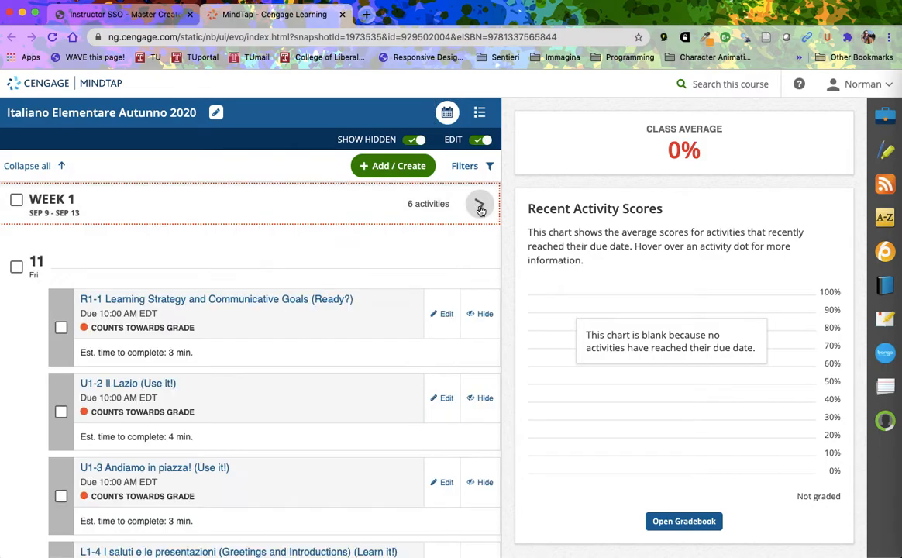
scroll(344, 253, "down", 1)
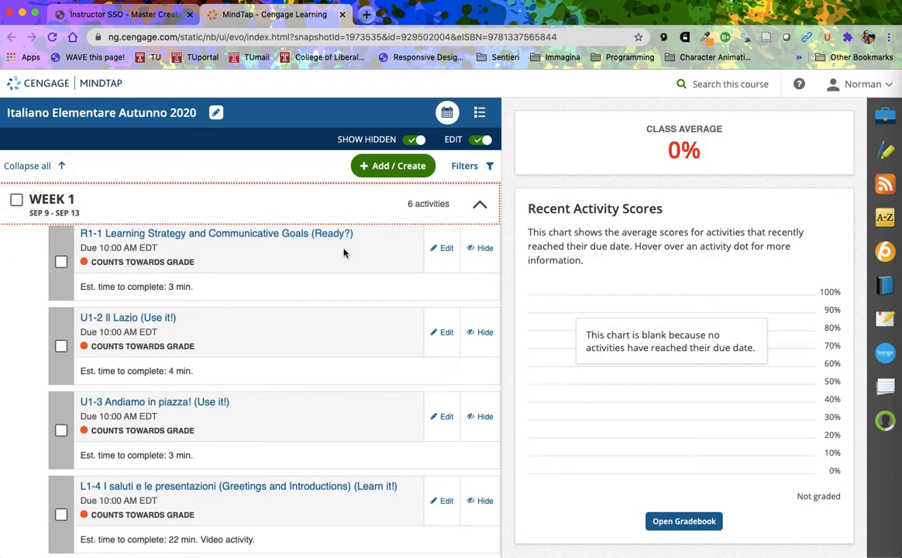
scroll(345, 253, "down", 3)
scroll(345, 253, "down", 1)
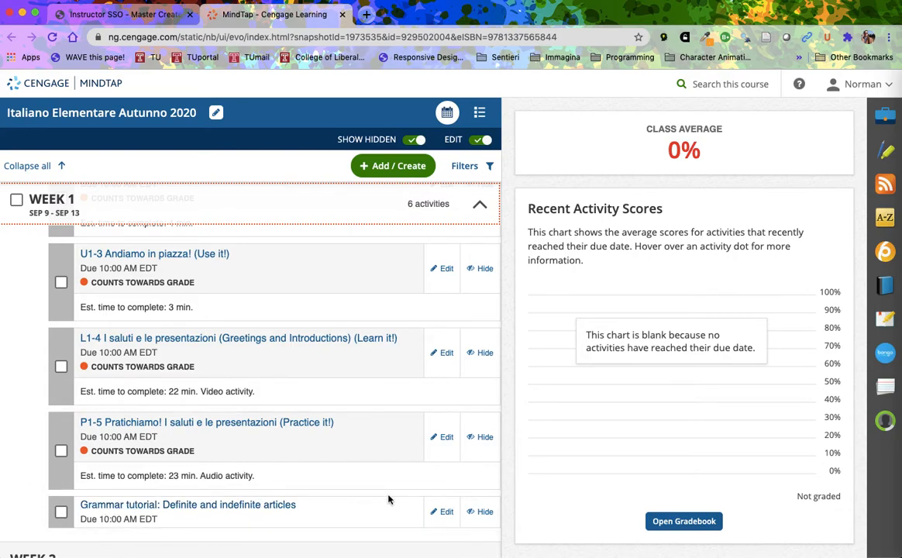
scroll(387, 500, "up", 5)
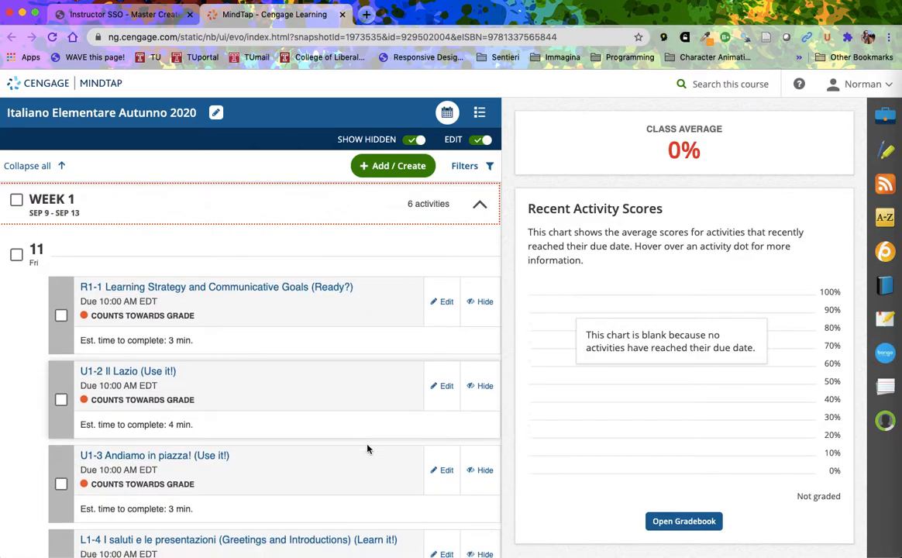
scroll(368, 447, "down", 5)
scroll(368, 447, "up", 5)
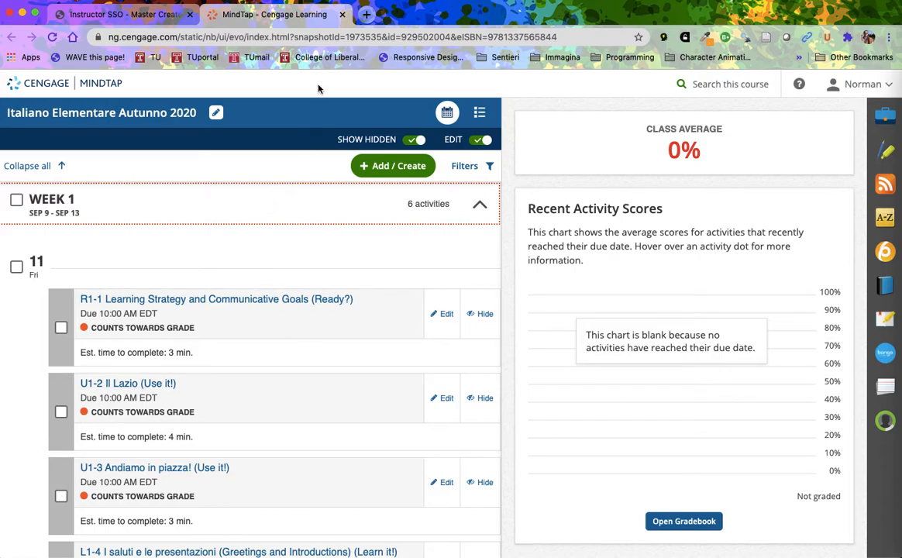
Step: Return to the Instructor Resource Center home page and start creating course sections for the Piazza MindTap course
left_click(149, 15)
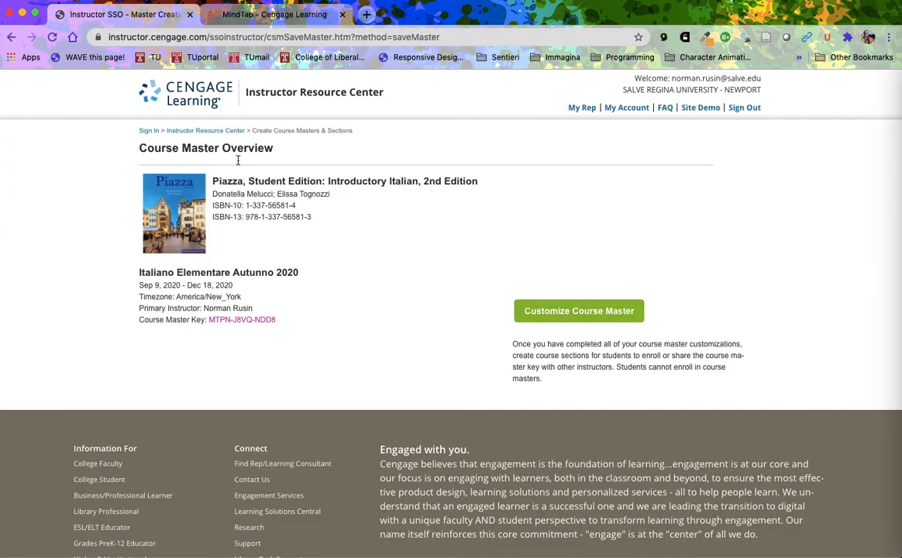
left_click(203, 132)
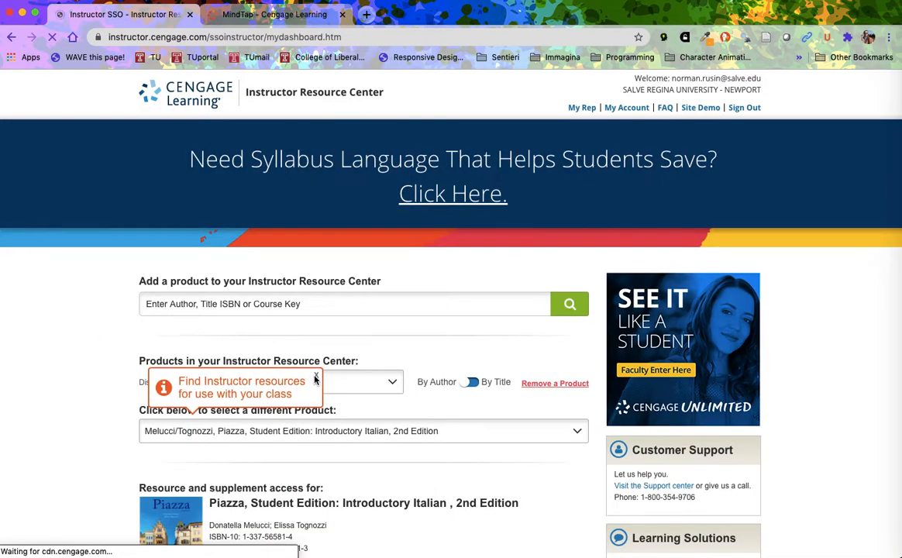
left_click(314, 378)
scroll(107, 405, "down", 5)
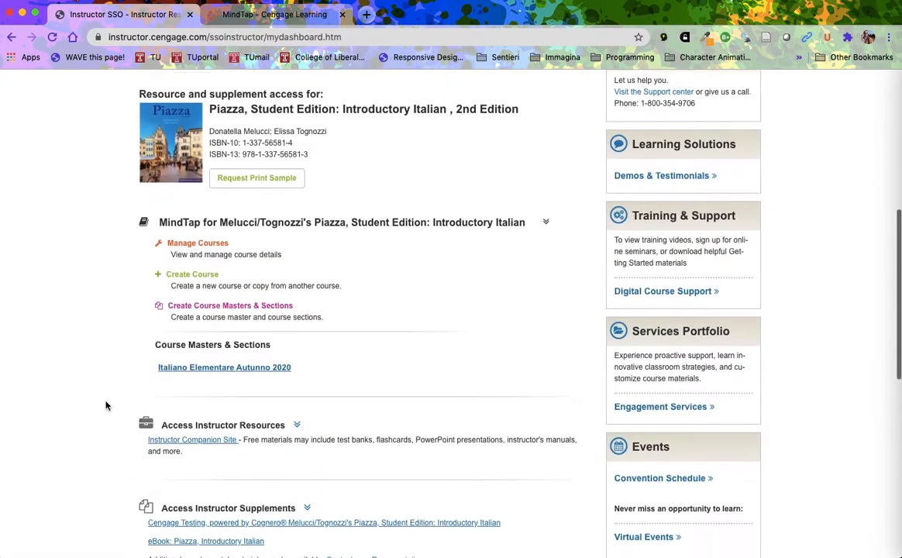
scroll(107, 406, "down", 1)
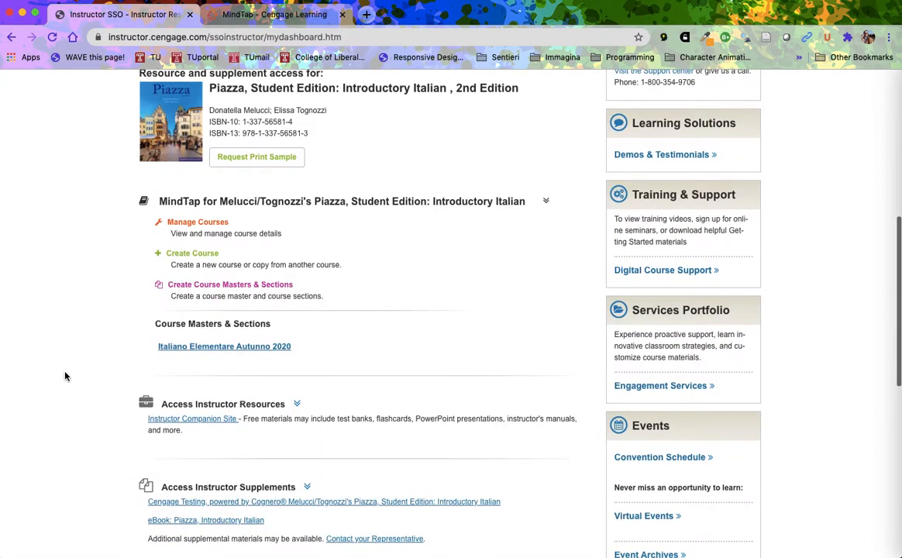
left_click(193, 288)
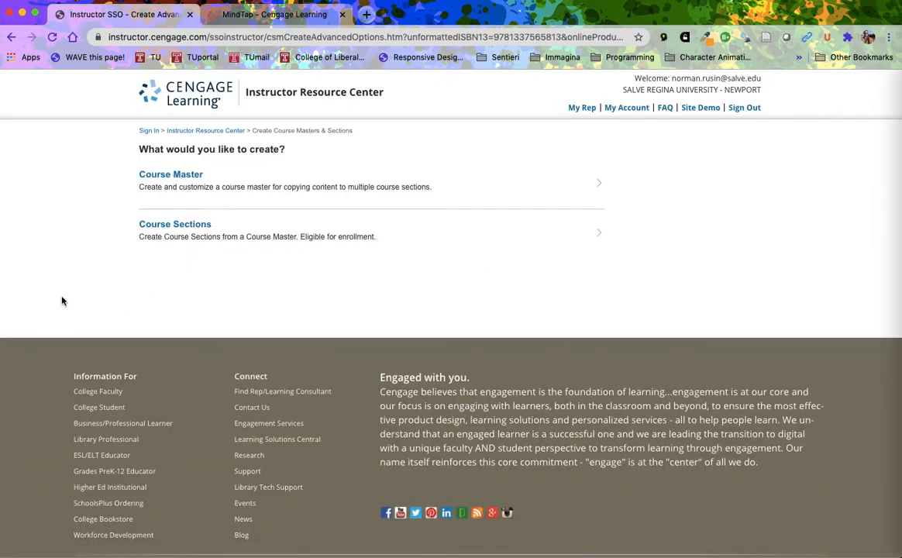
left_click(164, 228)
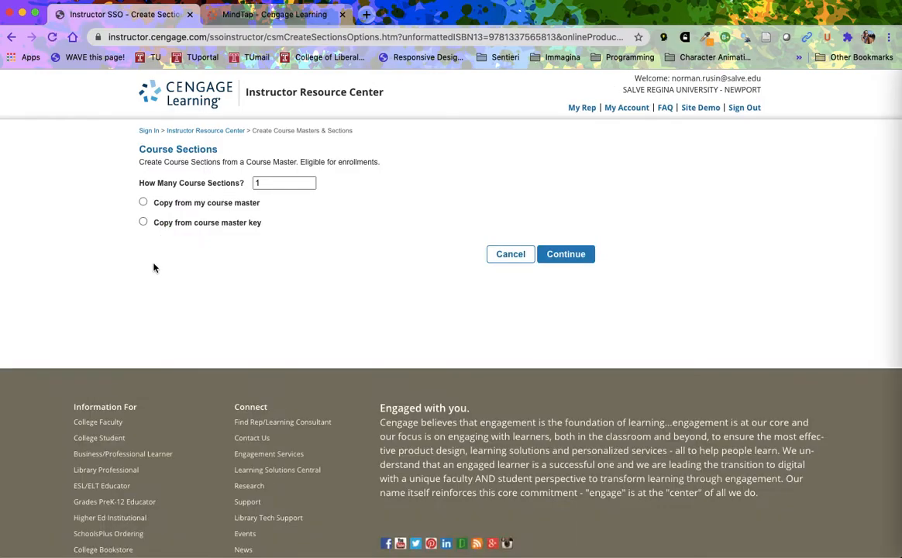
Step: Create 2 course sections copied from the course master Italiano Elementare Autunno 2020, keeping the default section details
left_click(276, 183)
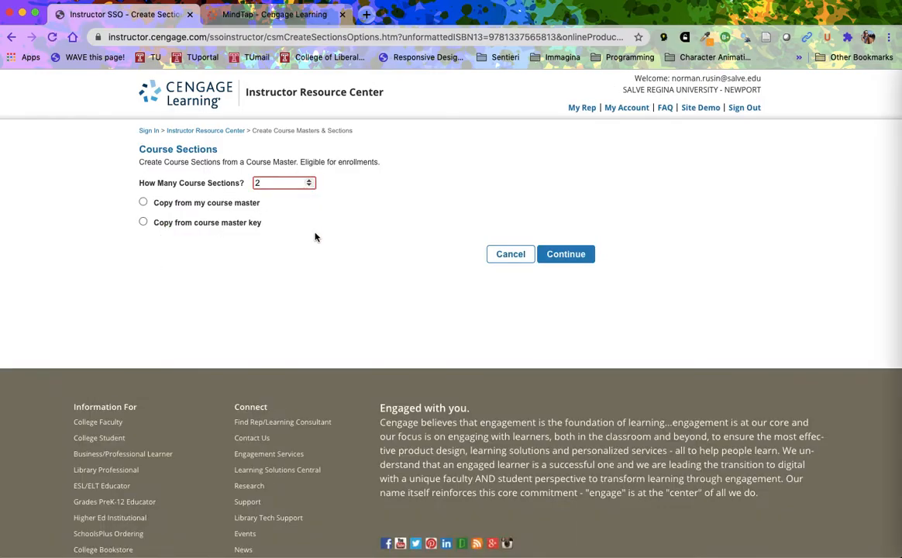
left_click(143, 202)
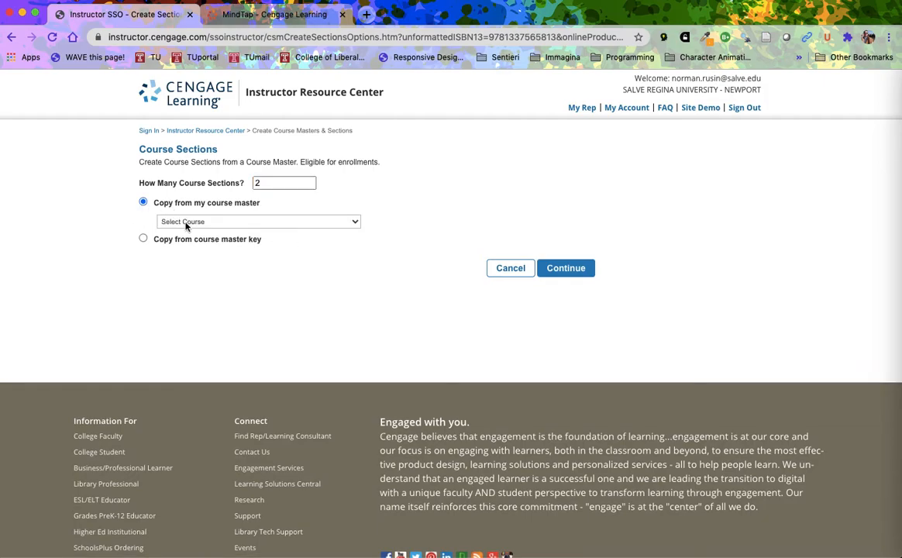
left_click(355, 223)
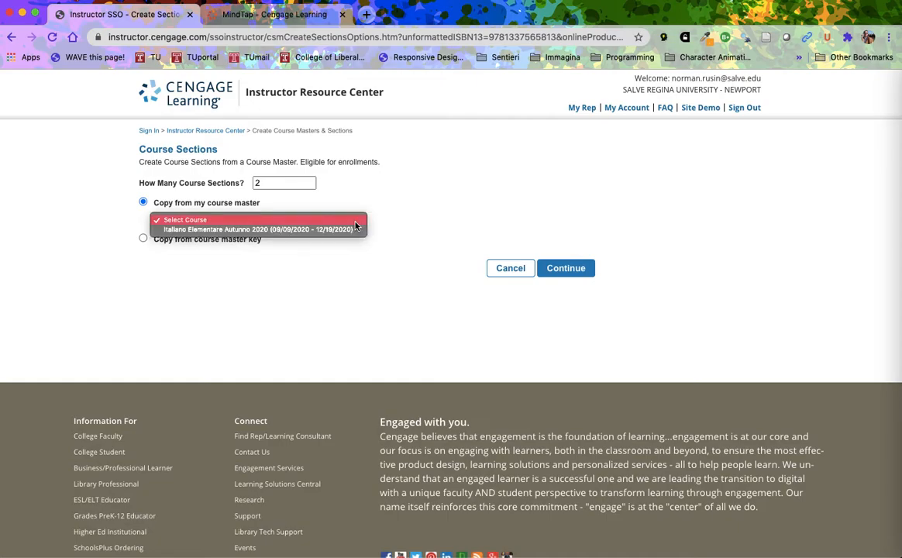
left_click(324, 230)
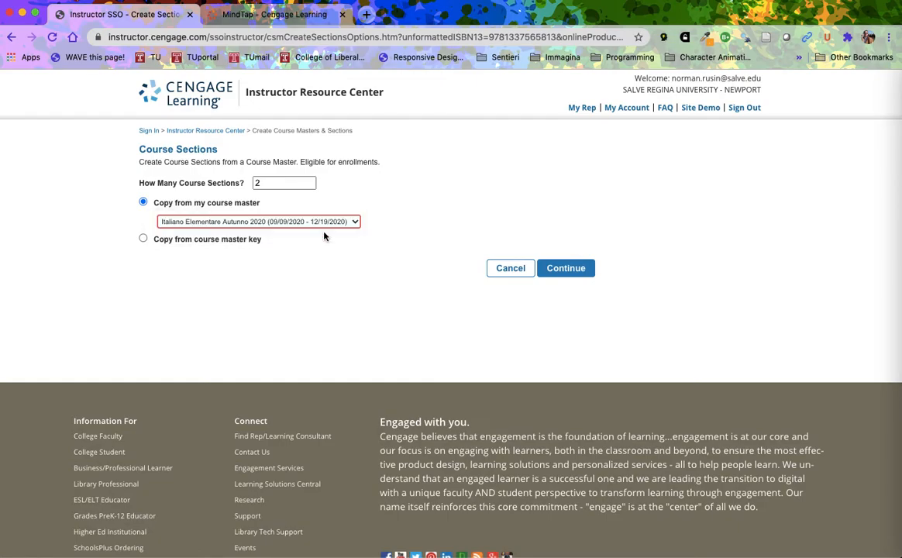
left_click(563, 269)
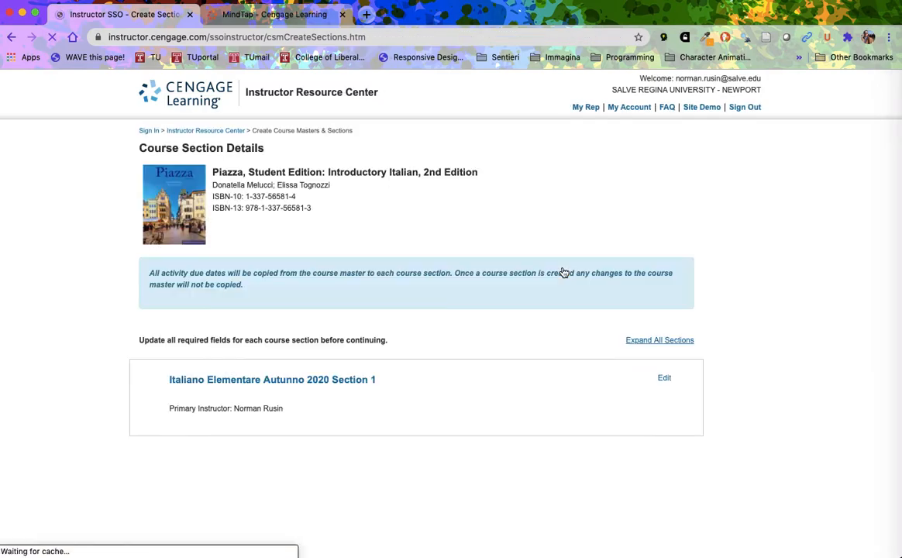
scroll(1, 331, "down", 3)
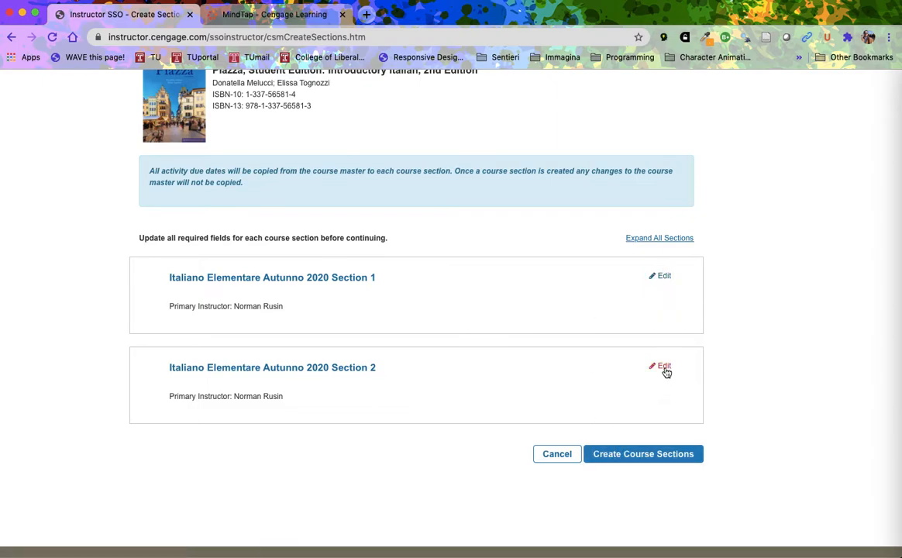
left_click(619, 458)
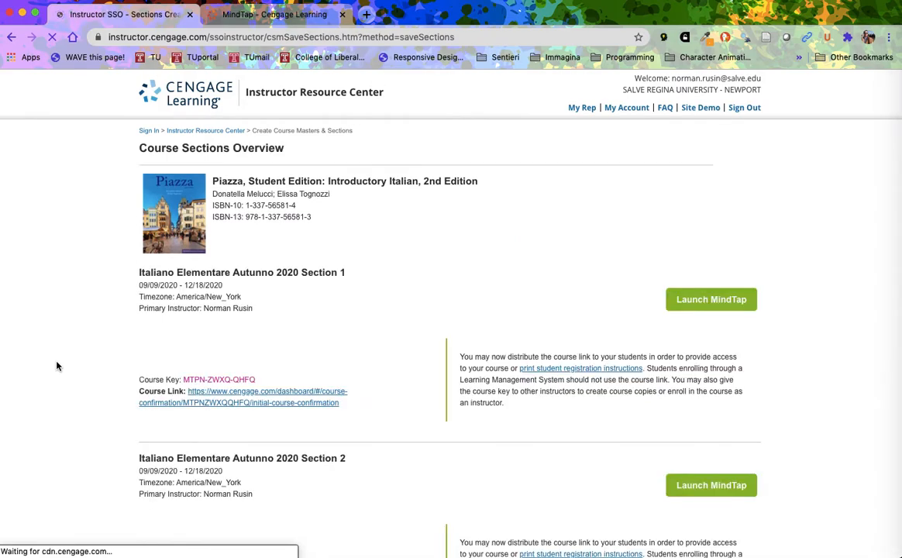
Step: Review the dates, course keys and course links of both sections in the Course Sections Overview
scroll(56, 366, "down", 3)
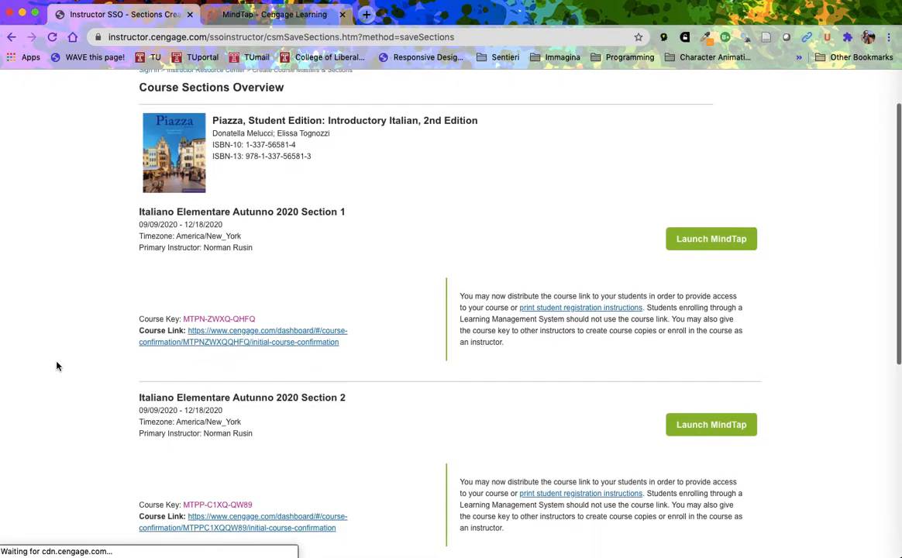
scroll(57, 365, "down", 1)
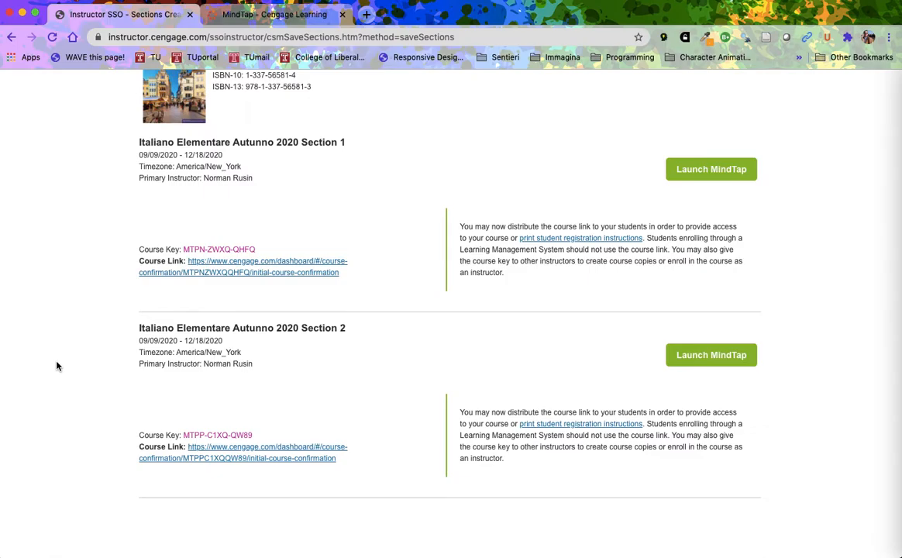
scroll(57, 365, "down", 1)
scroll(56, 366, "up", 1)
scroll(57, 366, "up", 1)
scroll(57, 366, "down", 1)
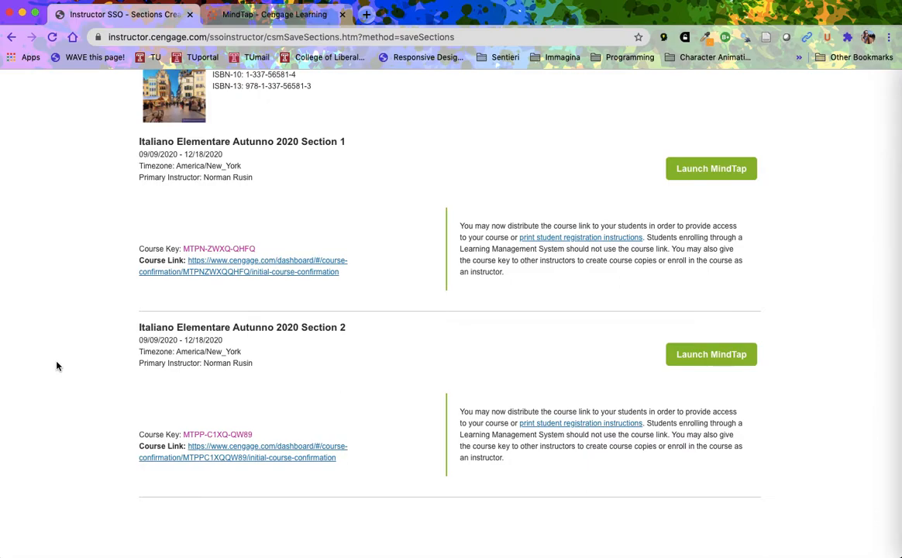
scroll(56, 366, "down", 1)
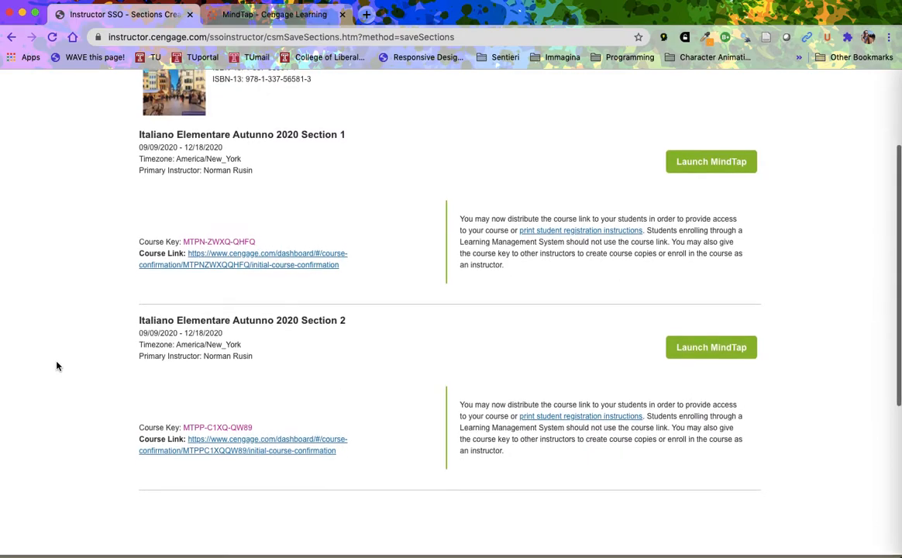
scroll(56, 364, "up", 3)
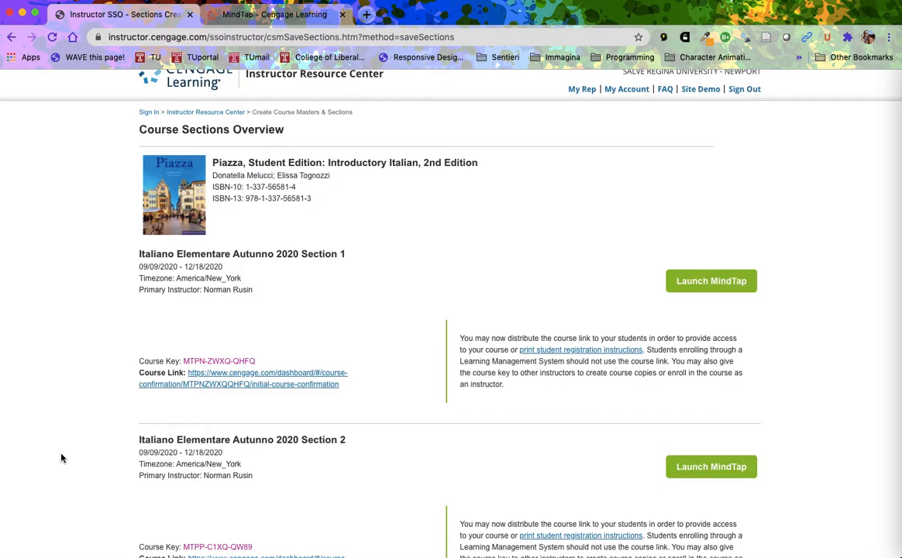
scroll(62, 458, "down", 1)
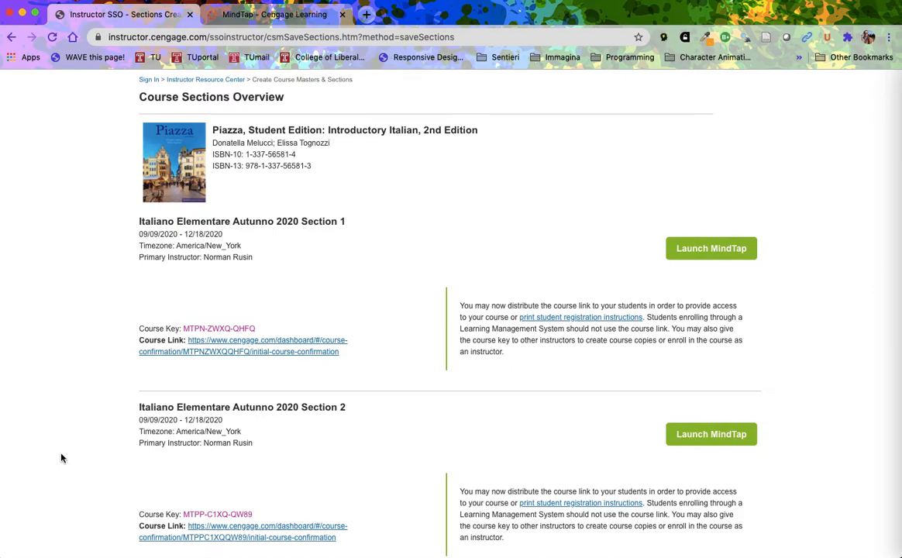
scroll(62, 458, "up", 2)
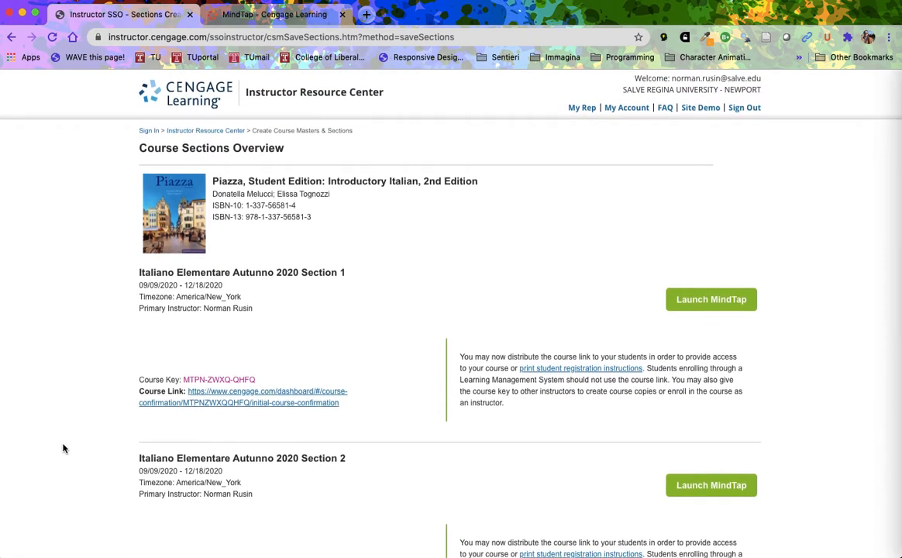
Step: Go back to the Instructor Resource Center home page and check the sections listed under the Italiano Elementare Autunno 2020 master
left_click(192, 136)
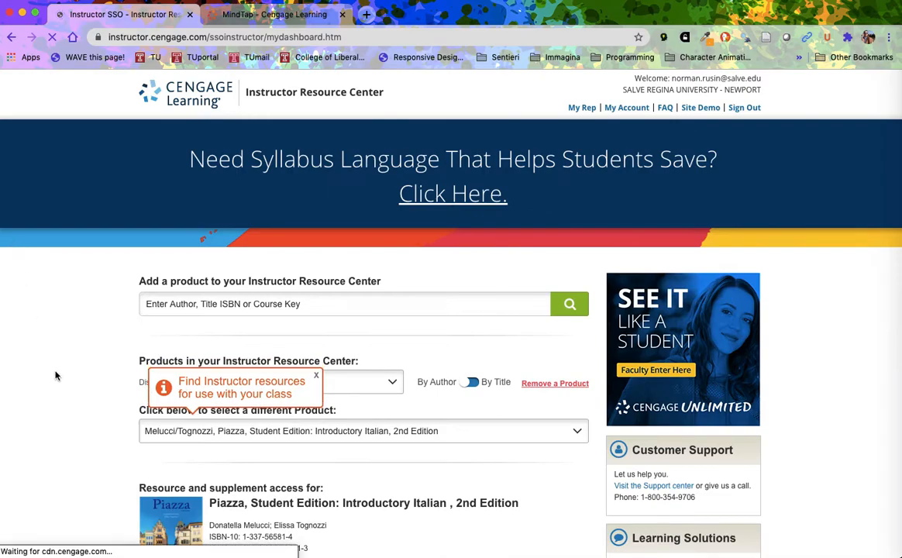
scroll(55, 375, "down", 1)
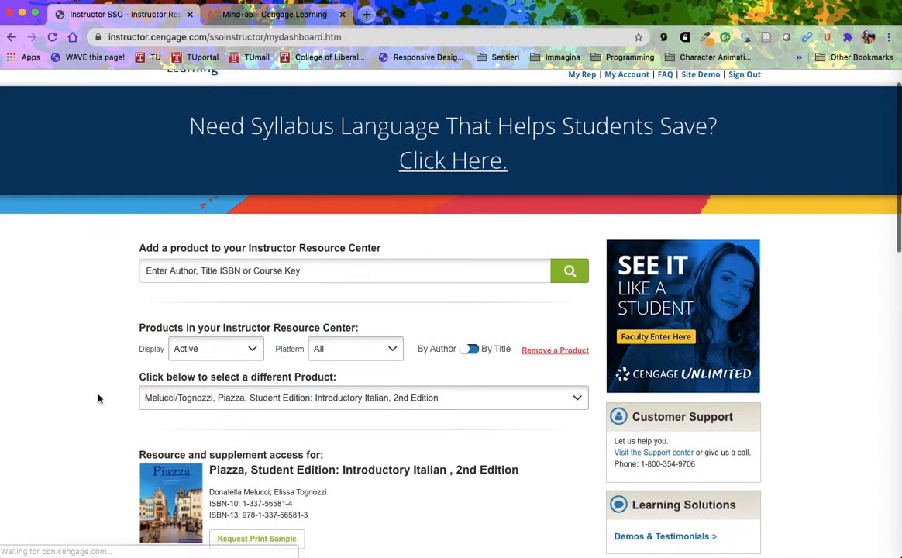
scroll(23, 399, "down", 2)
scroll(21, 401, "down", 6)
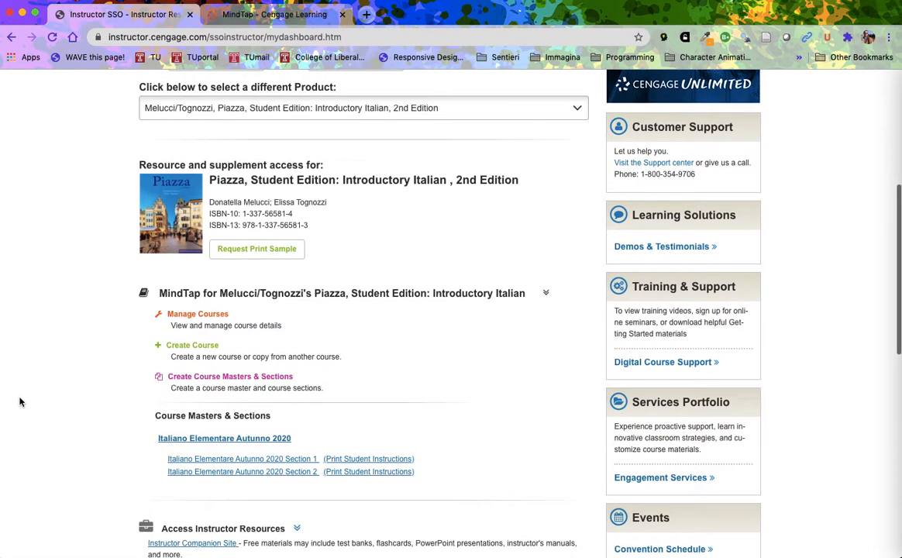
scroll(21, 401, "down", 2)
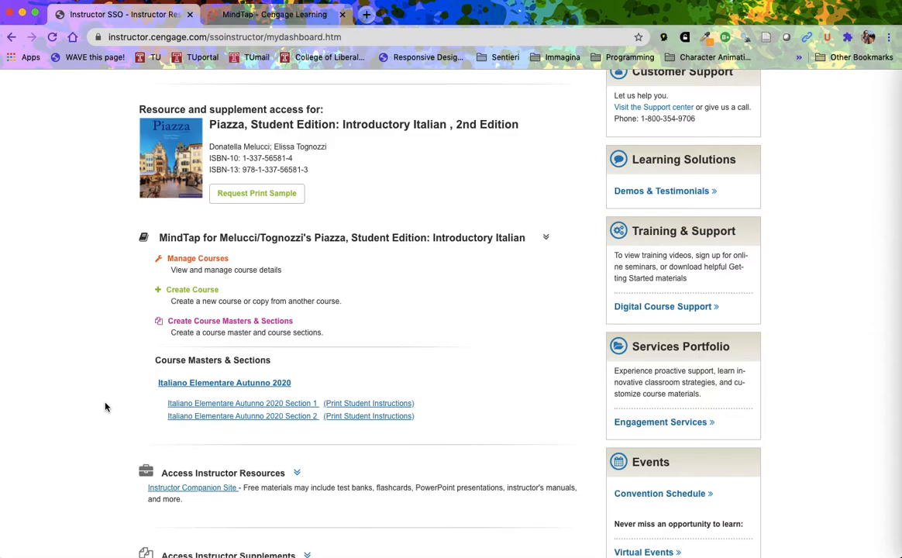
Step: Switch to Canvas in Safari, open the unpublished ITL-111-03 Elementary Italian I course, and bring up its navigation settings
key("super+Tab")
key("super+Tab")
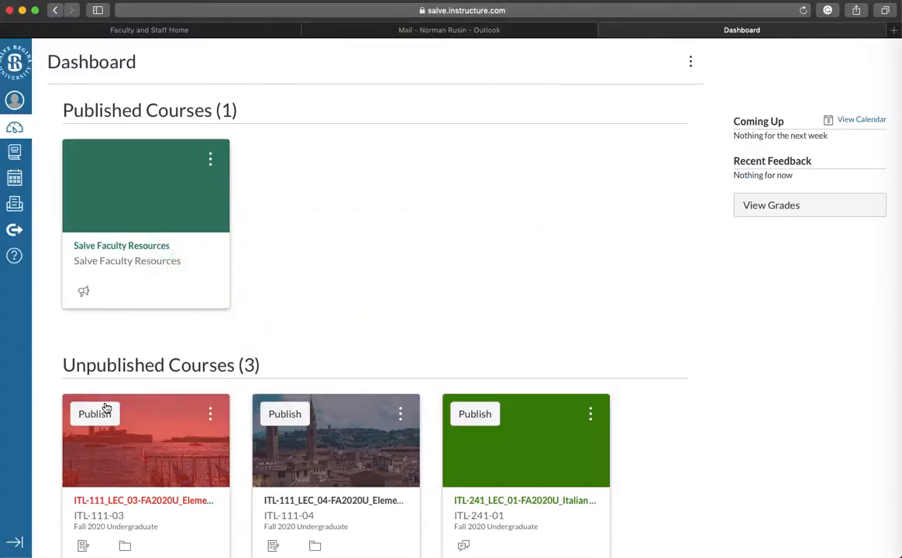
scroll(366, 318, "down", 2)
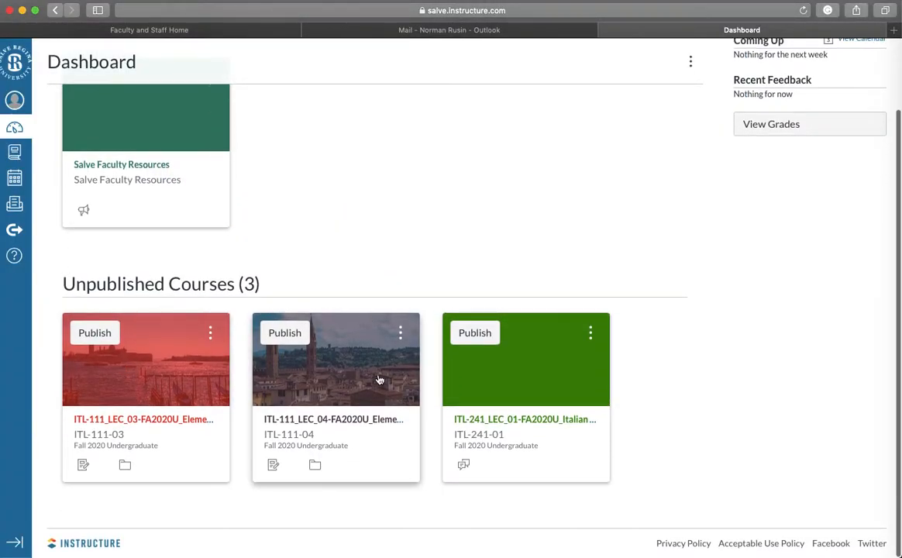
left_click(132, 374)
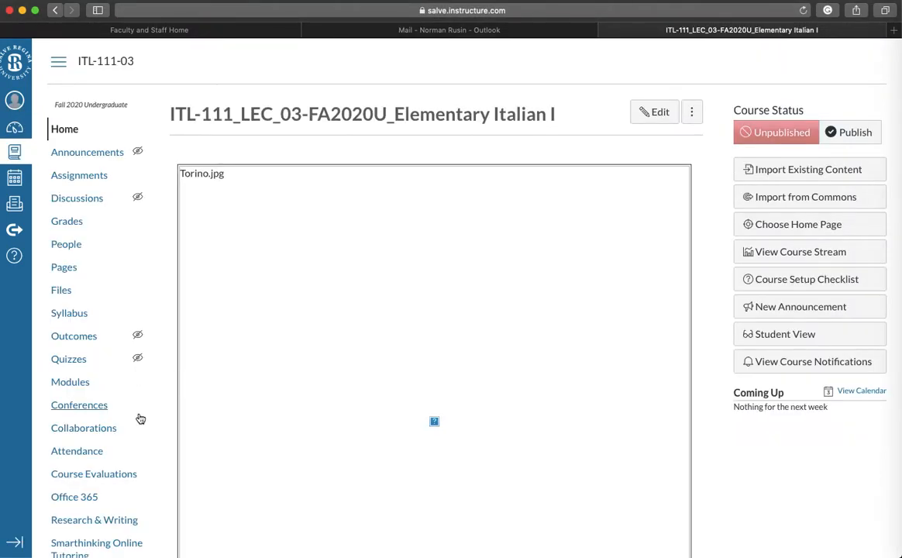
scroll(88, 509, "down", 4)
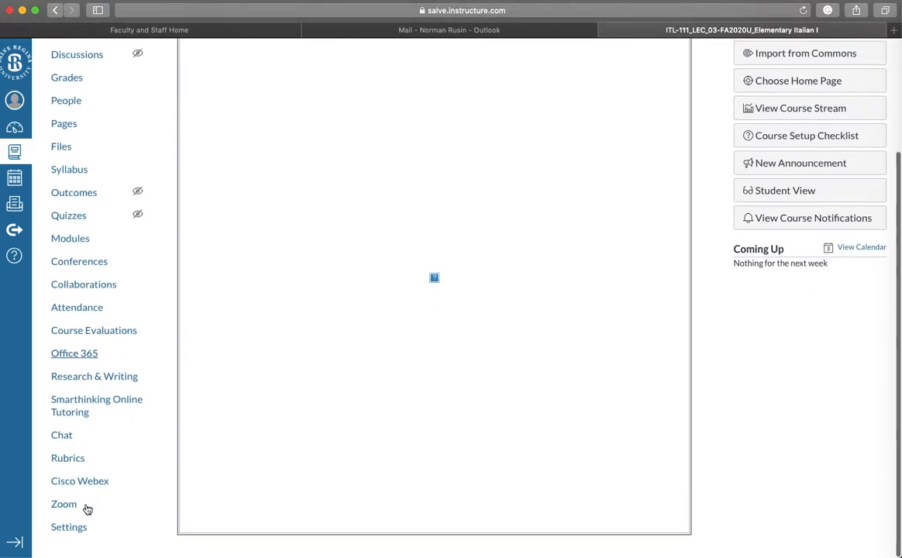
left_click(70, 527)
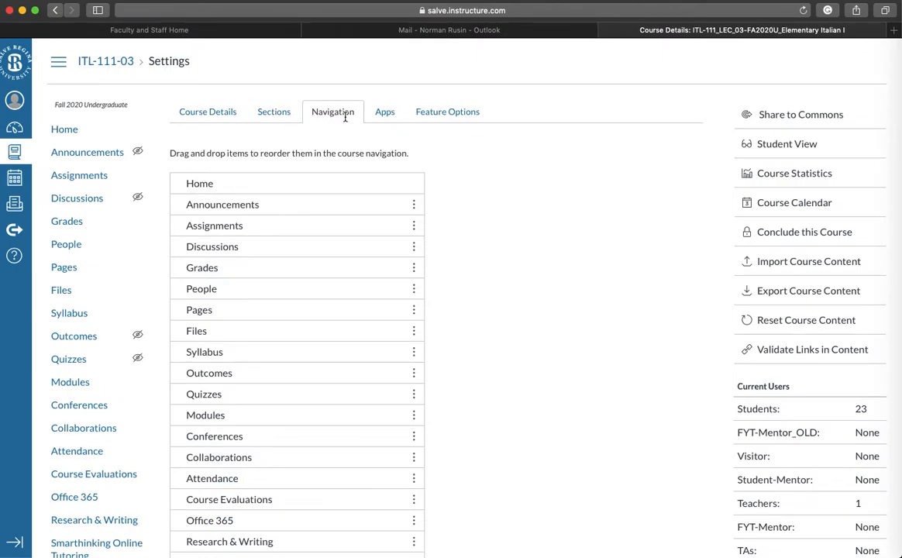
Step: Enable the hidden Cengage item in the ITL-111-03 course navigation and save the navigation settings
scroll(463, 220, "down", 5)
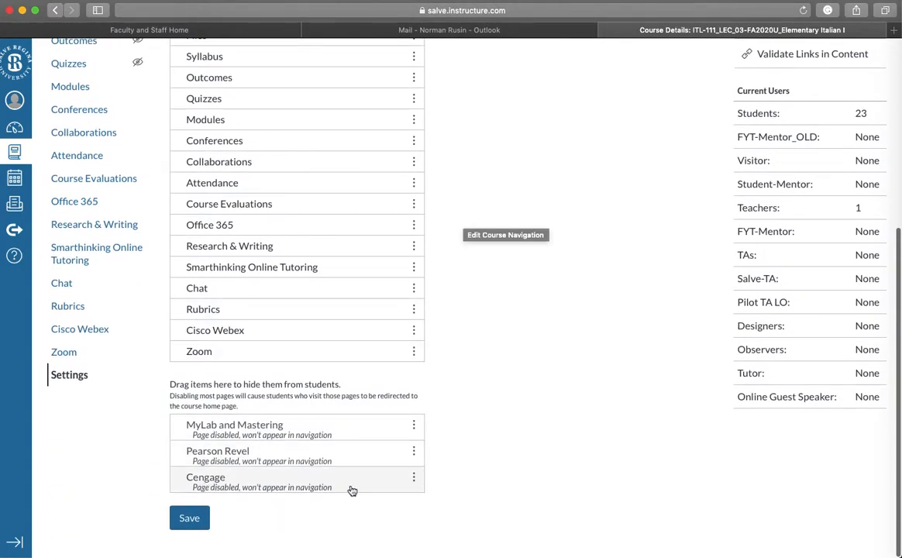
left_click(414, 479)
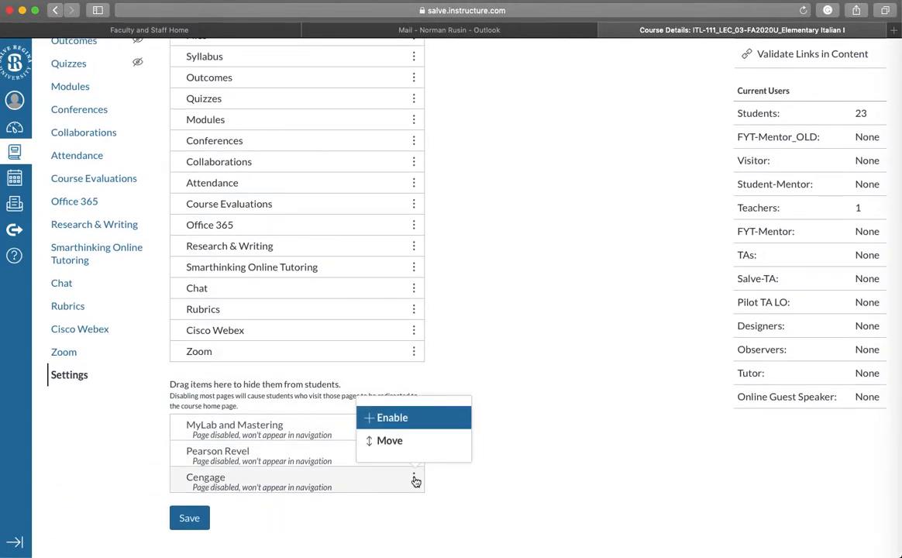
left_click(399, 418)
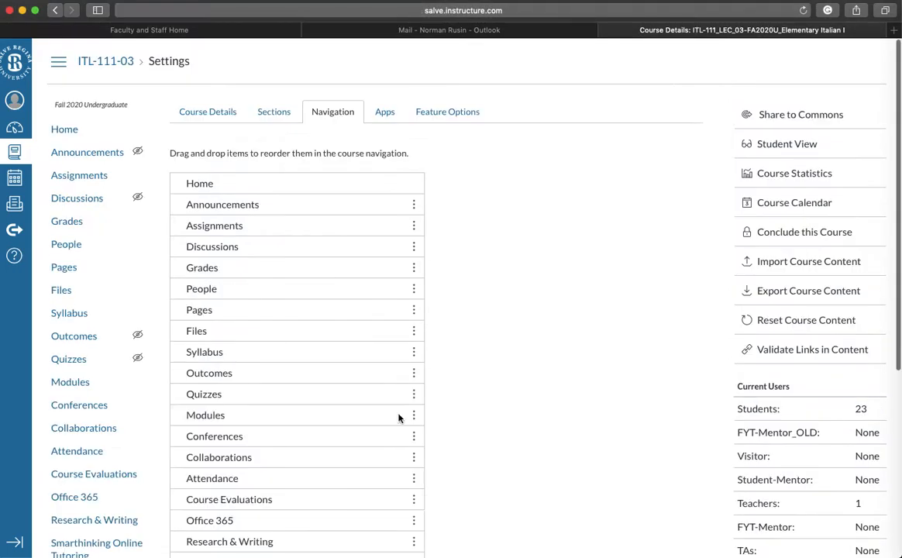
scroll(398, 417, "down", 5)
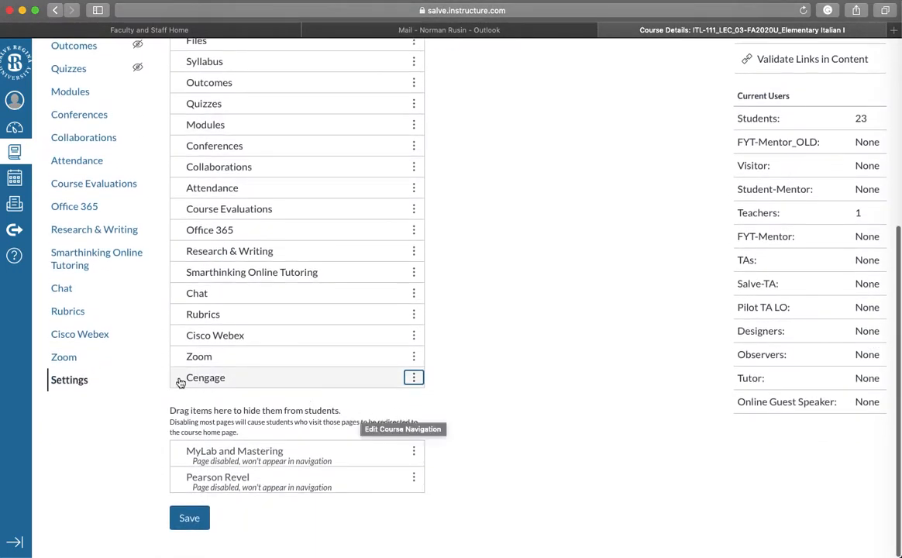
left_click(192, 521)
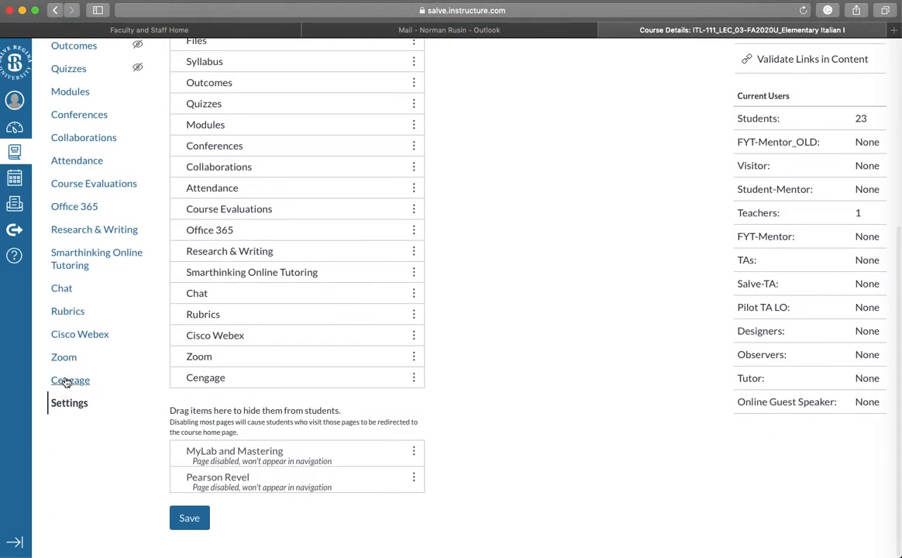
Step: Open the course's Cengage page and choose Piazza, Student Edition: Introductory Italian - 2nd Edition as the content source
left_click(68, 381)
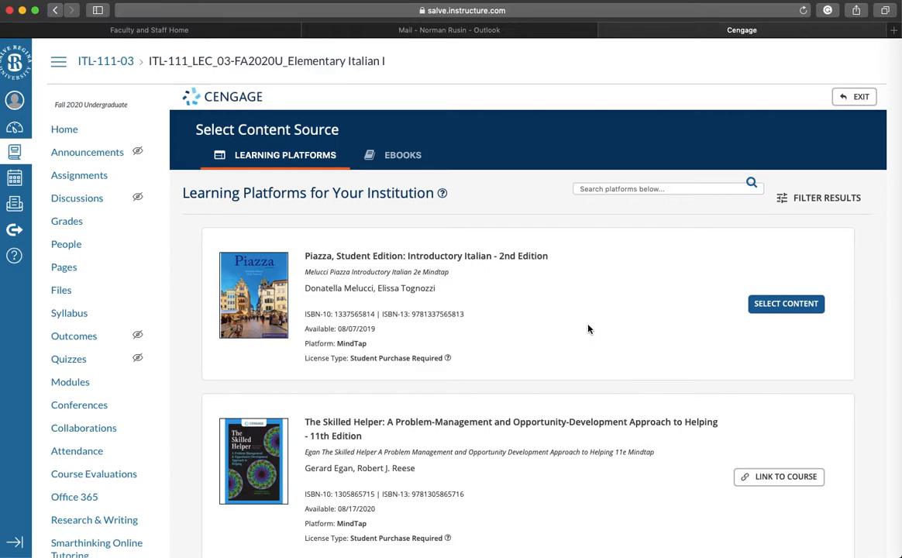
scroll(587, 329, "down", 7)
scroll(588, 328, "up", 6)
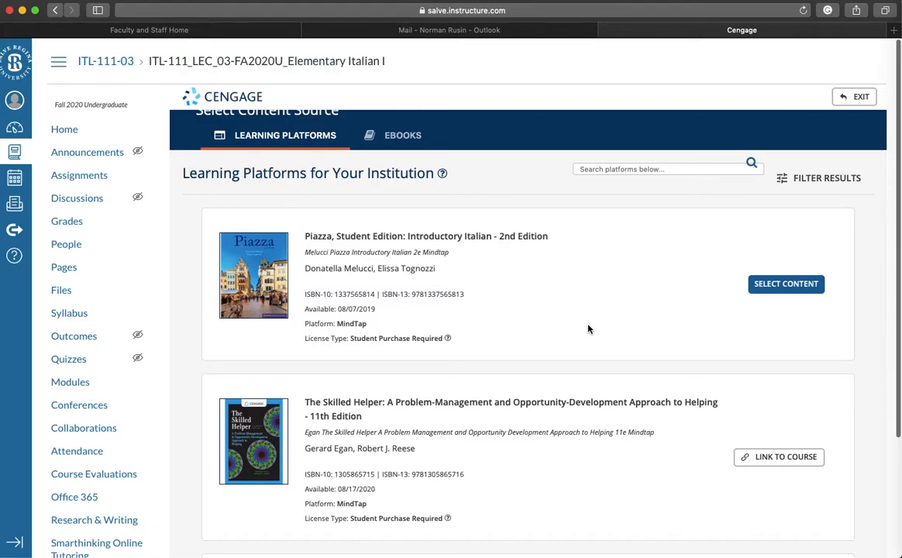
left_click(786, 284)
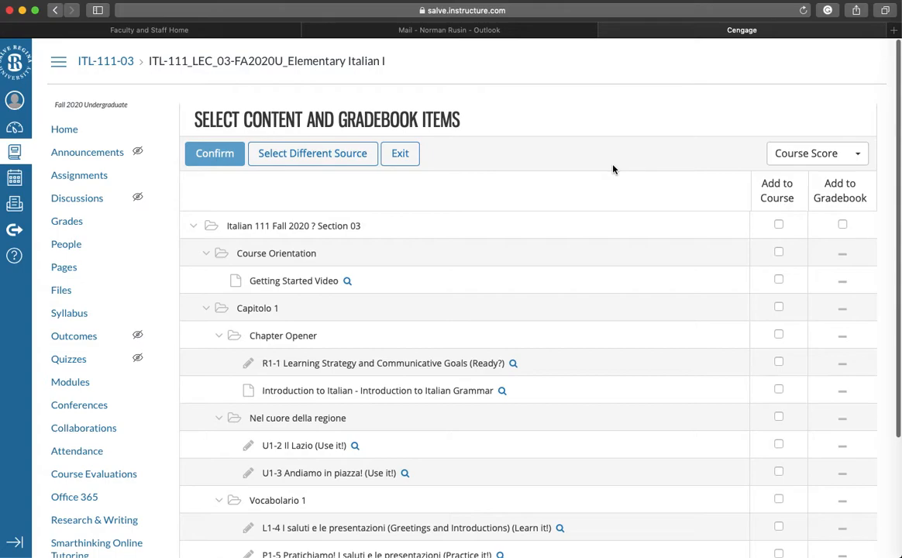
Step: Add the whole Italian 111 Fall 2020 ? Section 03 folder to the course and gradebook, and save the selection
left_click(779, 226)
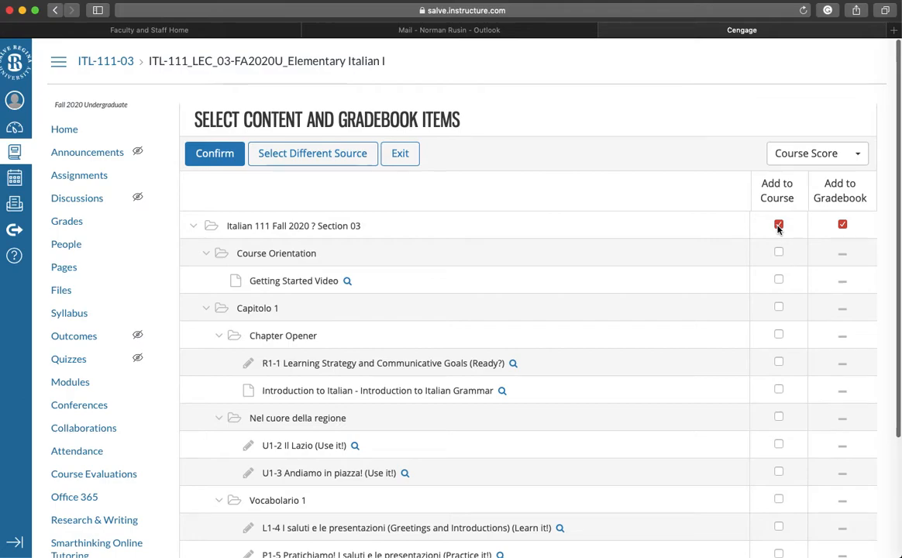
left_click(221, 155)
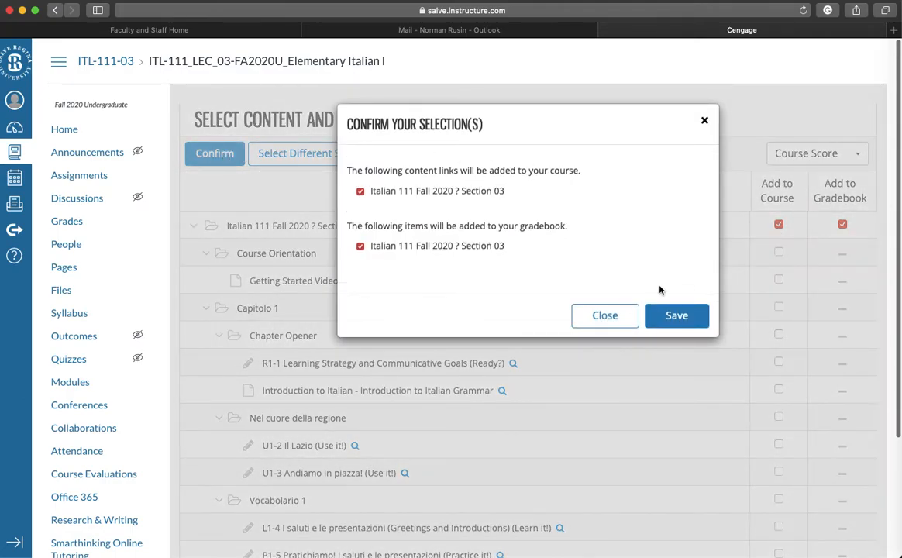
left_click(676, 318)
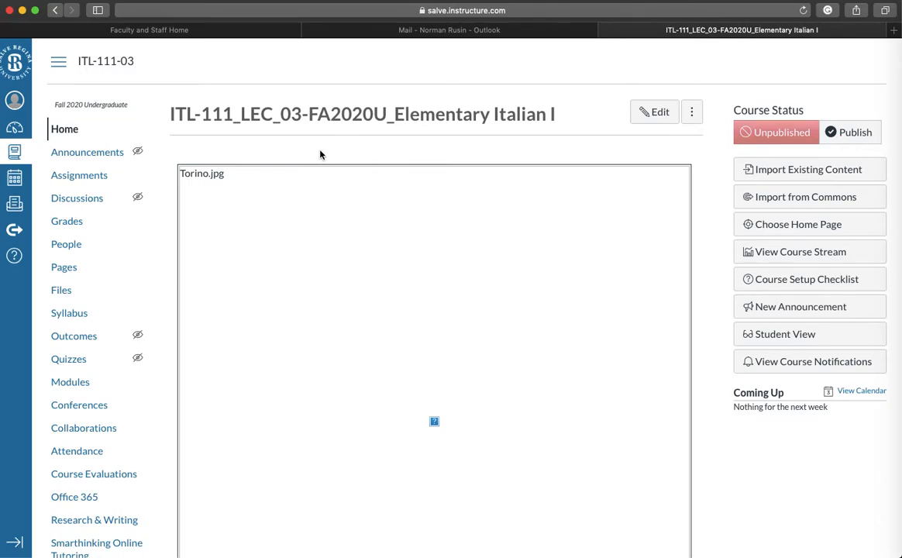
Step: Review the course's assignments and Cengage page, and open the ITL-111-03 ? Autunno 2020 assignment in the Homework group
left_click(91, 178)
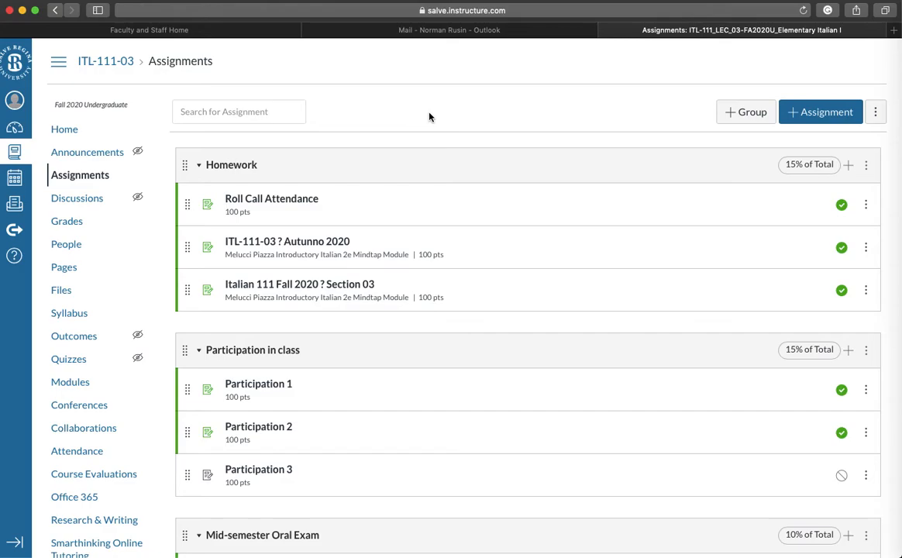
scroll(83, 404, "down", 5)
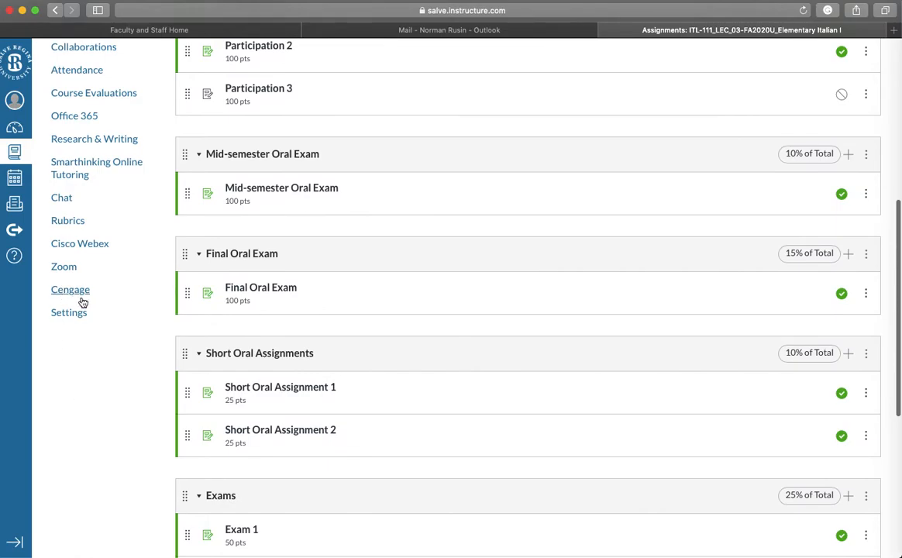
left_click(81, 297)
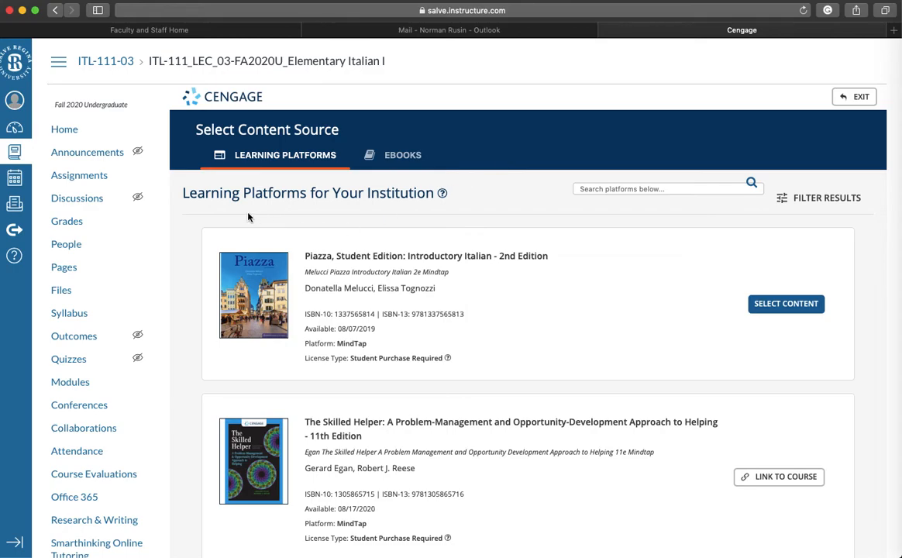
left_click(92, 180)
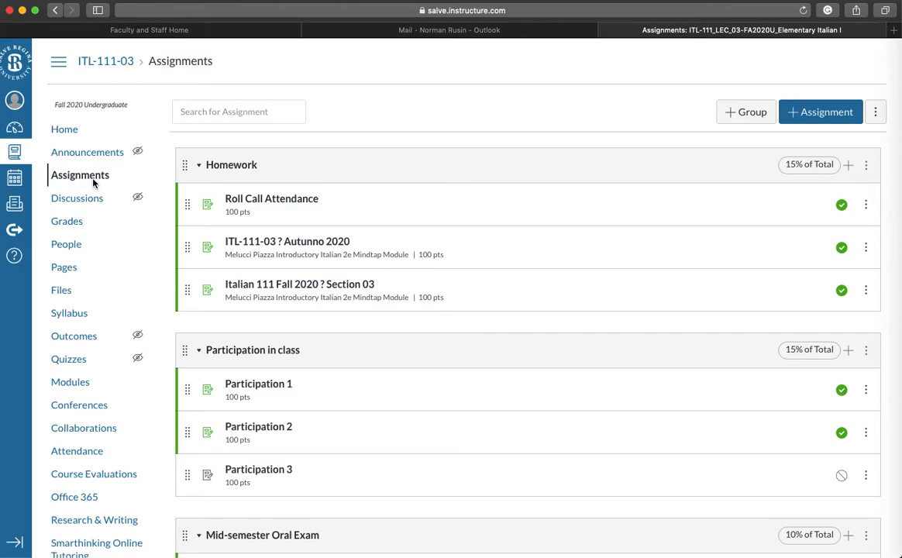
left_click(285, 243)
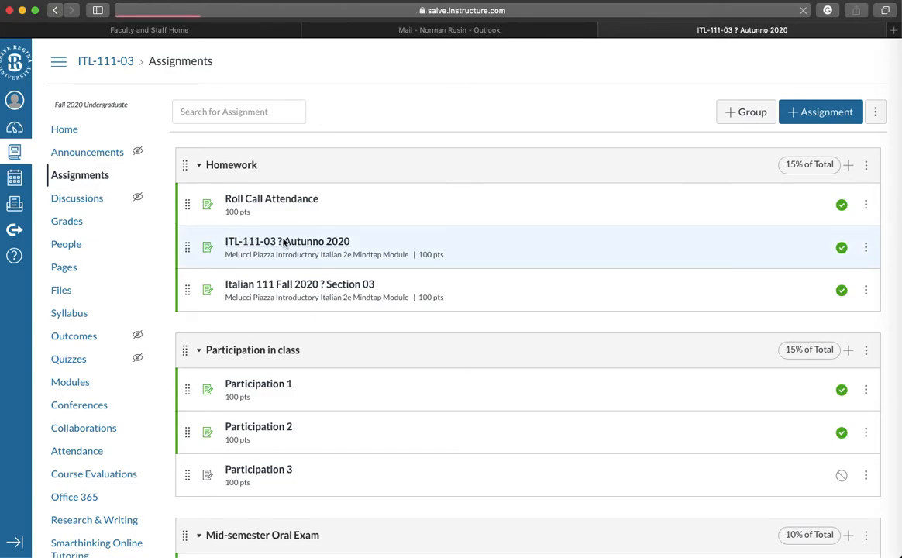